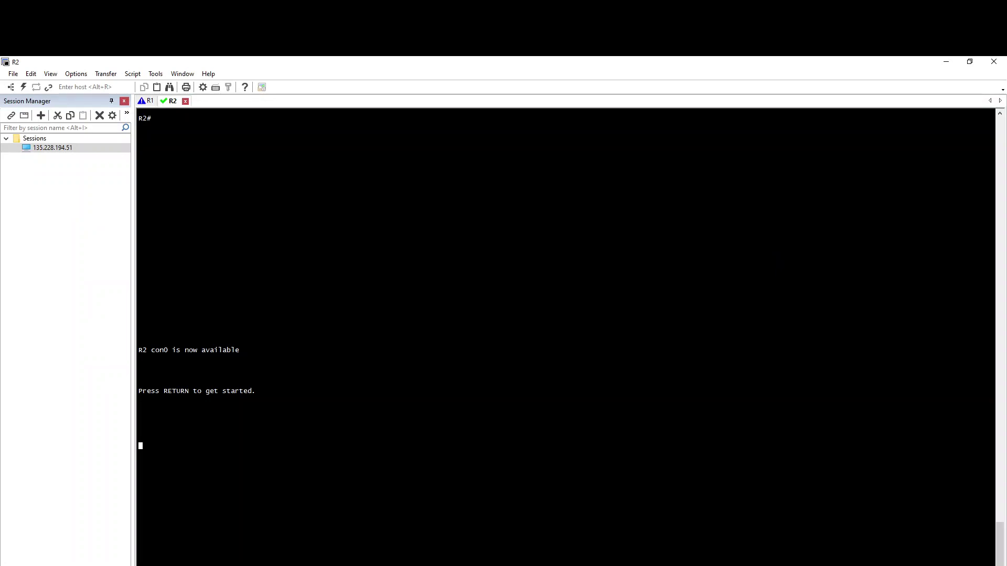
Step: Enter privileged mode on R2 and check OSPF neighbors, showing 1.0.0.1 as FULL/BDR
{"action": "key", "text": "Return"}
{"action": "key", "text": "Return"}
{"action": "key", "text": "Return"}
{"action": "type", "text": "en"}
{"action": "key", "text": "Return"}
{"action": "type", "text": "show ip ospf nei"}
{"action": "key", "text": "Tab"}
{"action": "key", "text": "Return"}
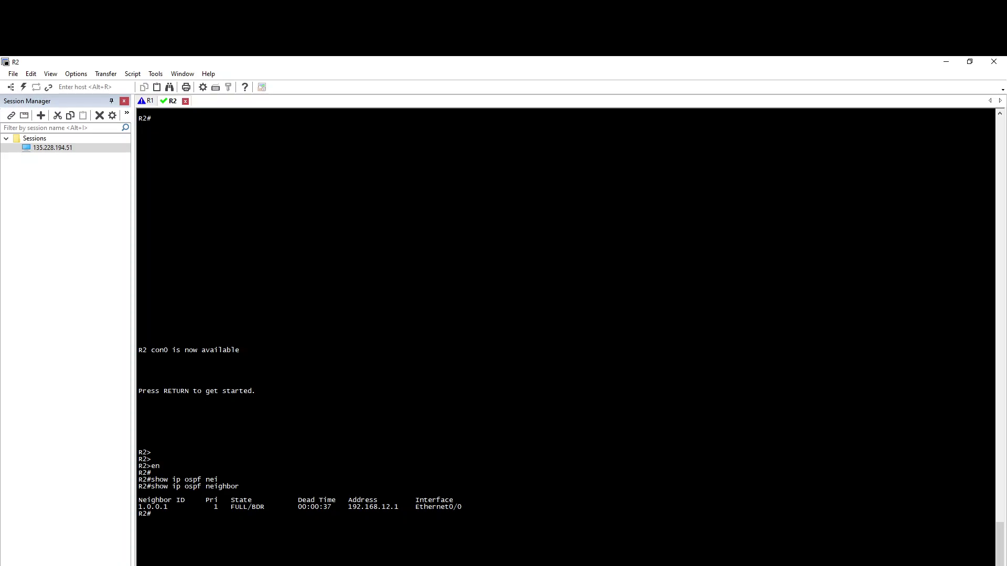
Step: Enter global configuration mode on R2 with 'conf t'
{"action": "type", "text": "on"}
{"action": "key", "text": "Left"}
{"action": "key", "text": "Left"}
{"action": "type", "text": "c"}
{"action": "key", "text": "Right"}
{"action": "key", "text": "Right"}
{"action": "type", "text": "f t"}
{"action": "key", "text": "Return"}
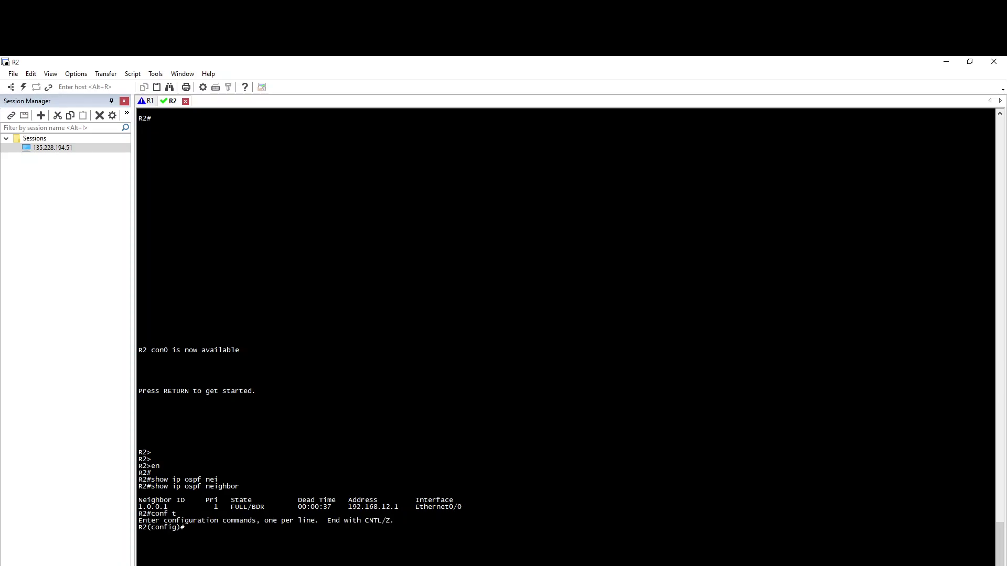
Step: Enable OSPF authentication on R2's Ethernet0/0 and set its OSPF authentication key
{"action": "type", "text": "int et0/0"}
{"action": "key", "text": "Return"}
{"action": "type", "text": "ip osp"}
{"action": "key", "text": "Tab"}
{"action": "type", "text": "au"}
{"action": "key", "text": "Tab"}
{"action": "key", "text": "Return"}
{"action": "key", "text": "Up"}
{"action": "type", "text": "-"}
{"action": "key", "text": "Tab"}
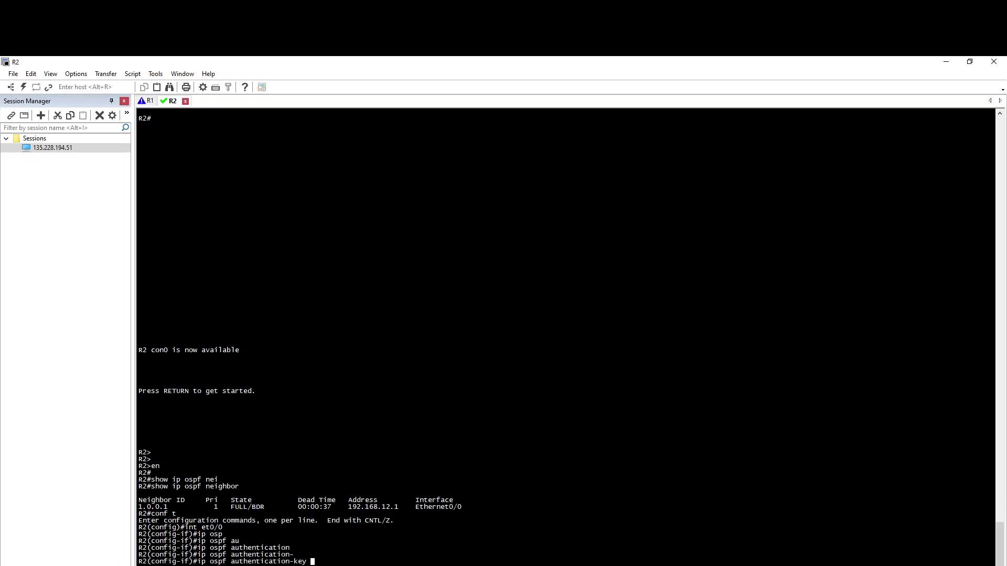
{"action": "key", "text": "Return"}
{"action": "key", "text": "Return"}
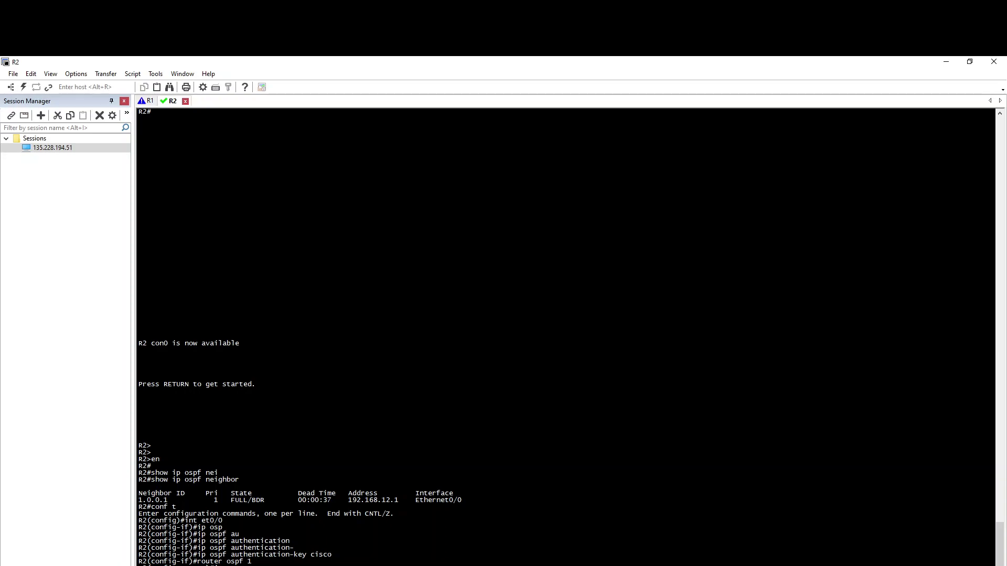
Step: Enable area 0 authentication under OSPF process 1 and exit configuration mode
{"action": "key", "text": "Return"}
{"action": "type", "text": "au"}
{"action": "key", "text": "Return"}
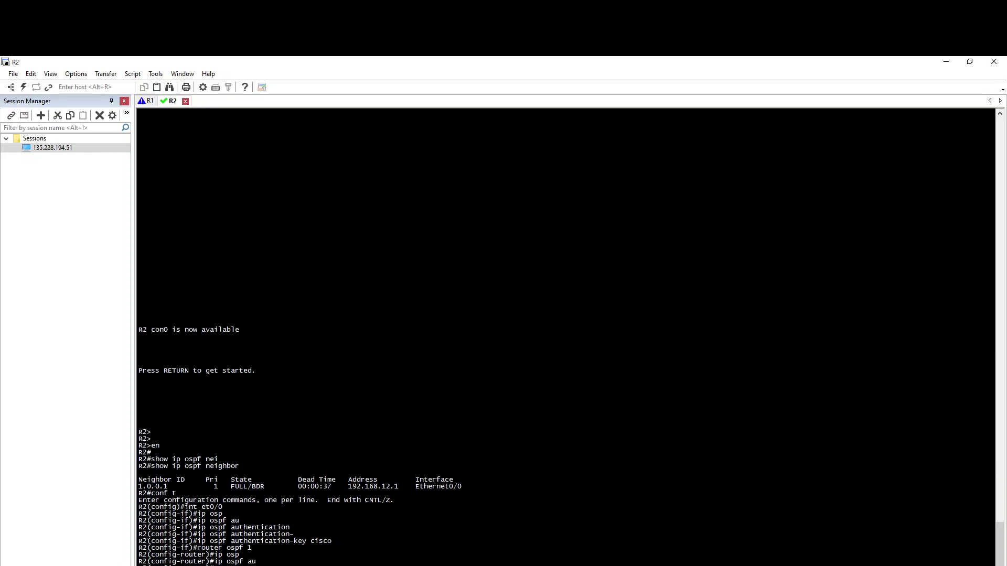
{"action": "type", "text": "are"}
{"action": "key", "text": "Return"}
{"action": "type", "text": "area 0"}
{"action": "key", "text": "Return"}
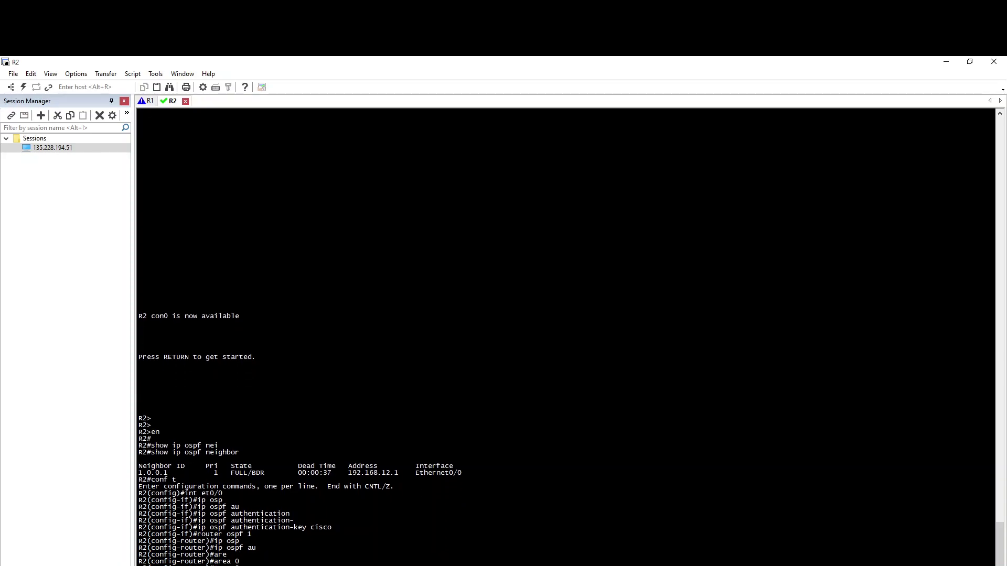
{"action": "type", "text": "area 0 au"}
{"action": "key", "text": "Return"}
{"action": "type", "text": "area 0 authentication"}
{"action": "key", "text": "Return"}
{"action": "type", "text": "end"}
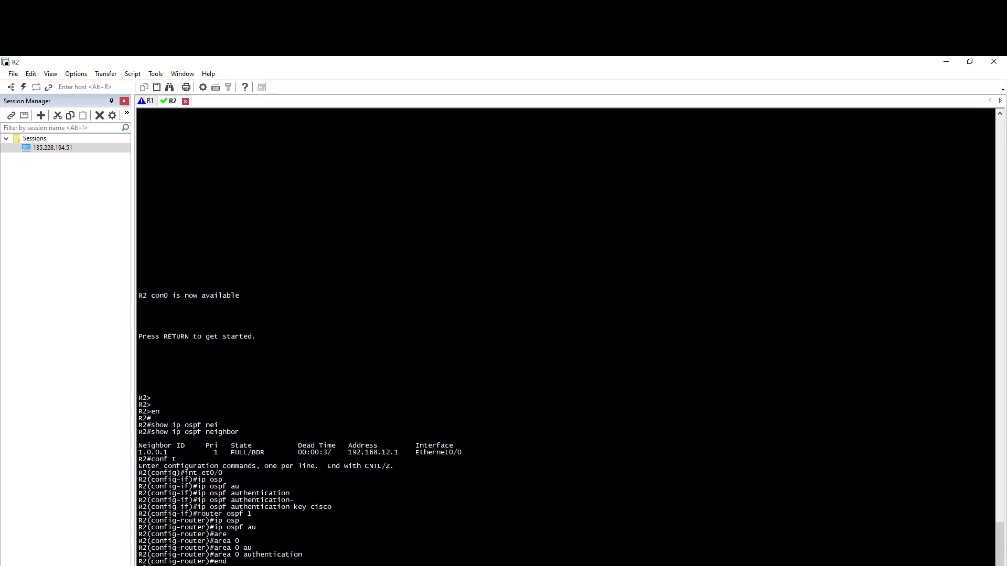
{"action": "key", "text": "Return"}
{"action": "key", "text": "Return"}
Step: Rerun 'show ip ospf neighbor' until neighbor 1.0.0.1 drops from FULL to DOWN, highlighting the log message
{"action": "type", "text": "show ip ospf nei"}
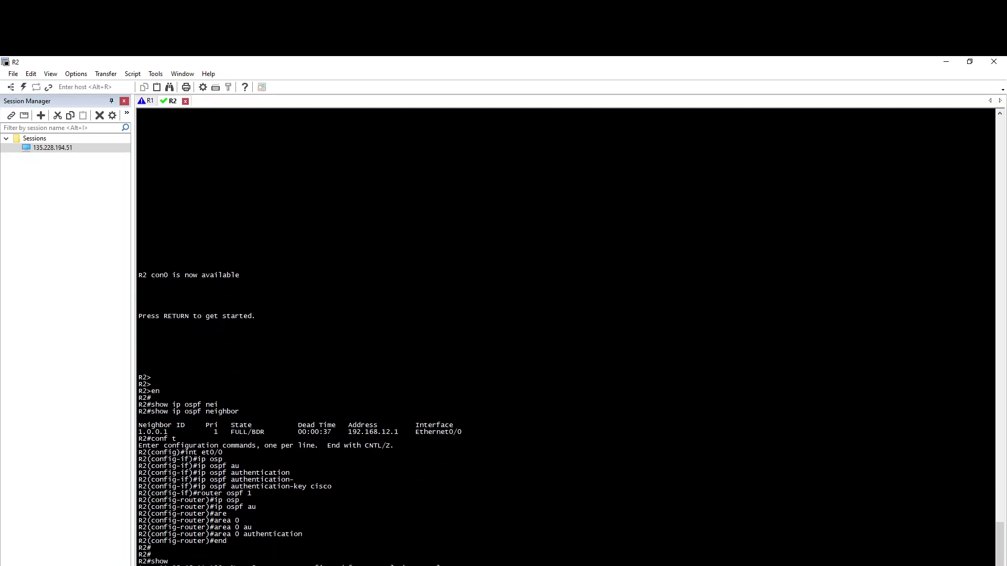
{"action": "key", "text": "Tab"}
{"action": "key", "text": "Return"}
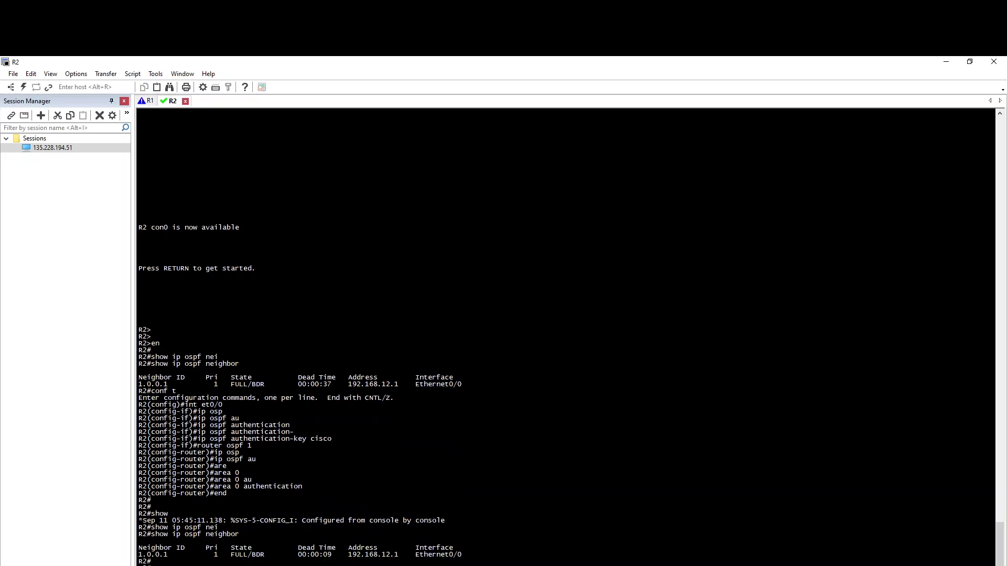
{"action": "key", "text": "Return"}
{"action": "key", "text": "Return"}
{"action": "key", "text": "Up"}
{"action": "key", "text": "Return"}
{"action": "key", "text": "Up"}
{"action": "key", "text": "Return"}
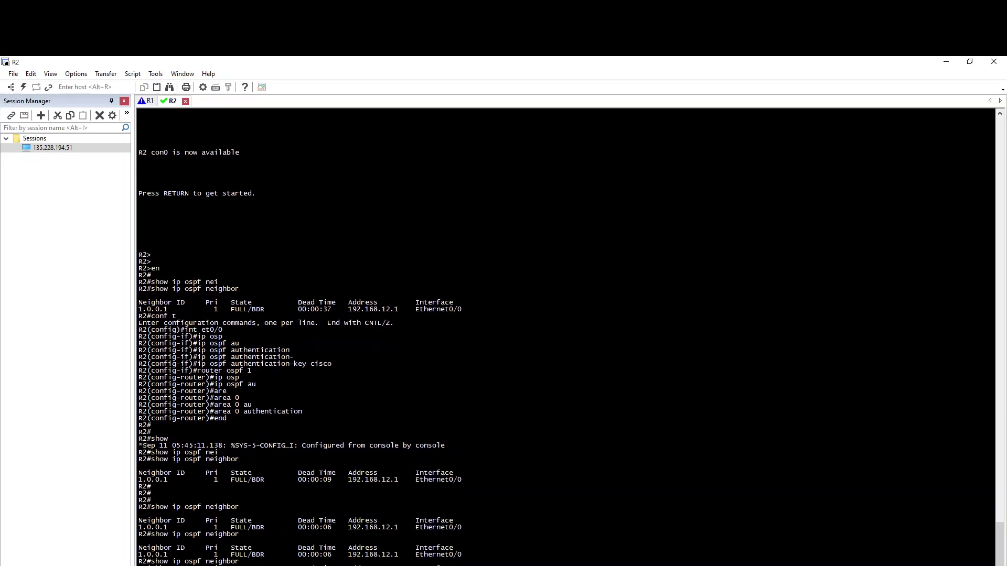
{"action": "key", "text": "Up"}
{"action": "key", "text": "Up"}
{"action": "key", "text": "Return"}
{"action": "key", "text": "Up"}
{"action": "key", "text": "Return"}
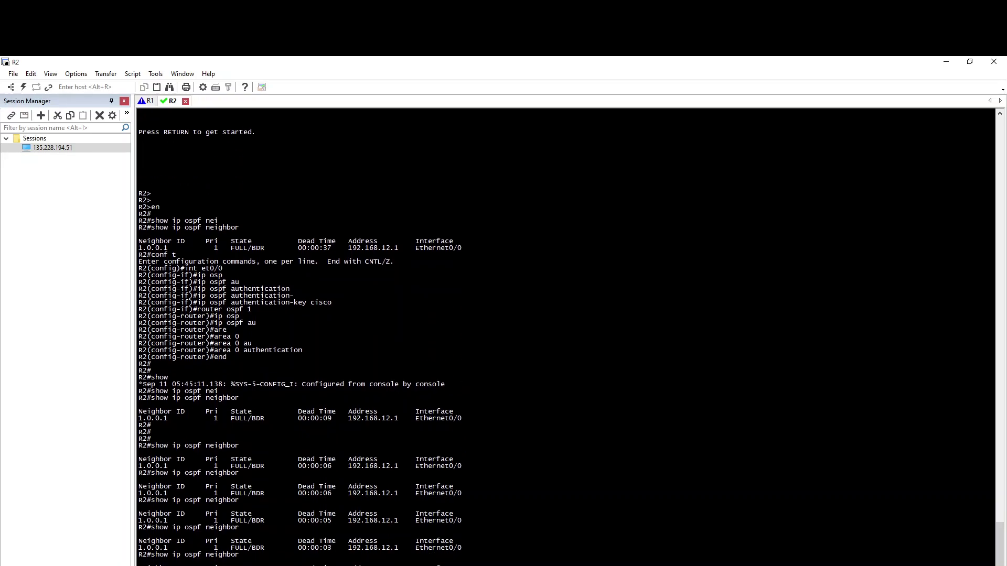
{"action": "key", "text": "Up"}
{"action": "key", "text": "Return"}
{"action": "key", "text": "Up"}
{"action": "key", "text": "Return"}
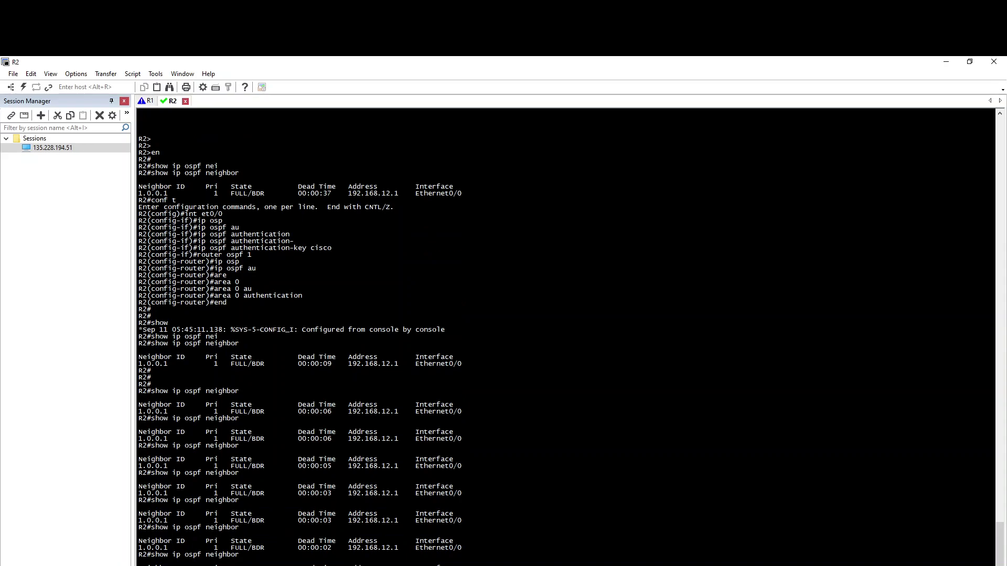
{"action": "key", "text": "Up"}
{"action": "key", "text": "Return"}
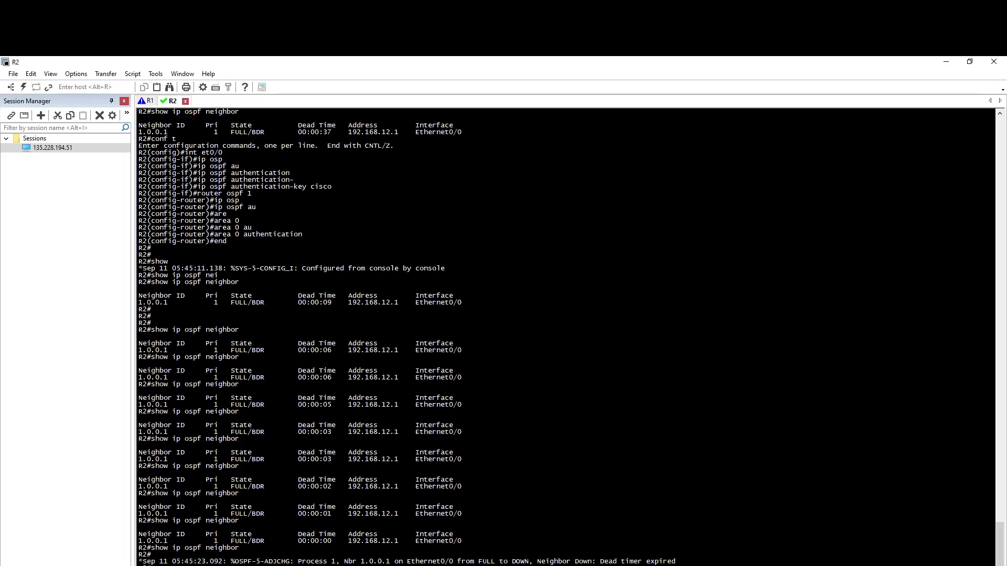
{"action": "triple_click", "coordinate": [138, 561]}
{"action": "left_click", "coordinate": [740, 522]}
Step: On R1, enter privileged mode and turn on 'debug ip ospf hello'
{"action": "left_click", "coordinate": [148, 100]}
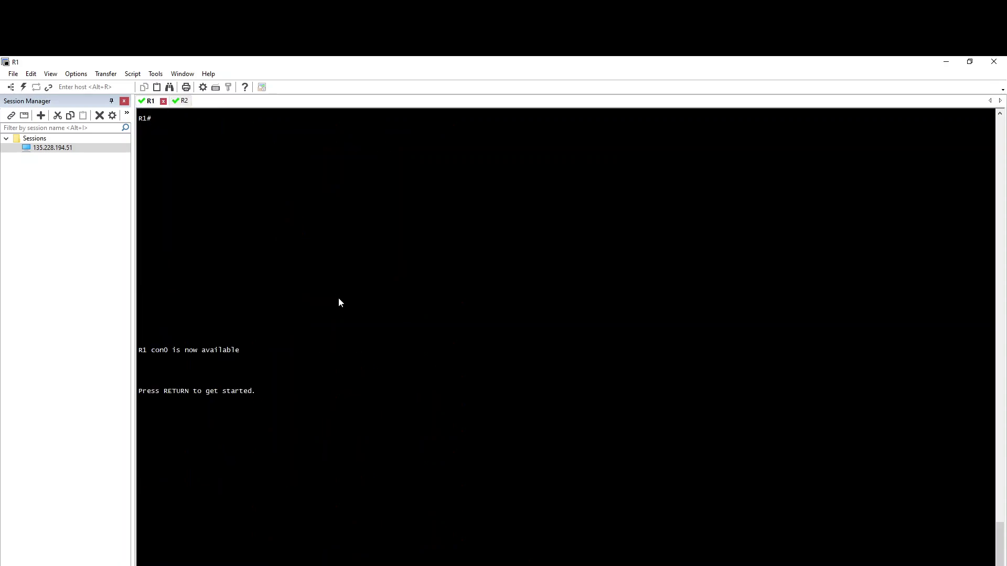
{"action": "key", "text": "Return"}
{"action": "key", "text": "Return"}
{"action": "key", "text": "Return"}
{"action": "type", "text": "en"}
{"action": "key", "text": "Return"}
{"action": "type", "text": "deb"}
{"action": "key", "text": "Tab"}
{"action": "type", "text": "ip osp"}
{"action": "key", "text": "Tab"}
{"action": "type", "text": "he"}
{"action": "key", "text": "Tab"}
{"action": "key", "text": "Return"}
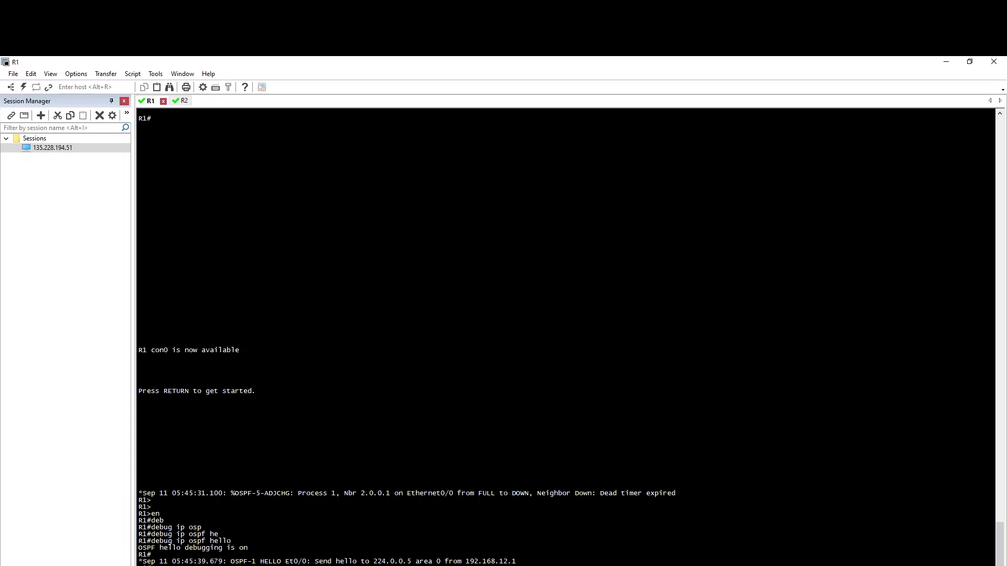
Step: Turn on OSPF adjacency debugging on R1 with 'debug ip ospf adj'
{"action": "key", "text": "Return"}
{"action": "type", "text": "deb"}
{"action": "key", "text": "Tab"}
{"action": "type", "text": "ip osp"}
{"action": "key", "text": "Tab"}
{"action": "type", "text": "ad"}
{"action": "key", "text": "Tab"}
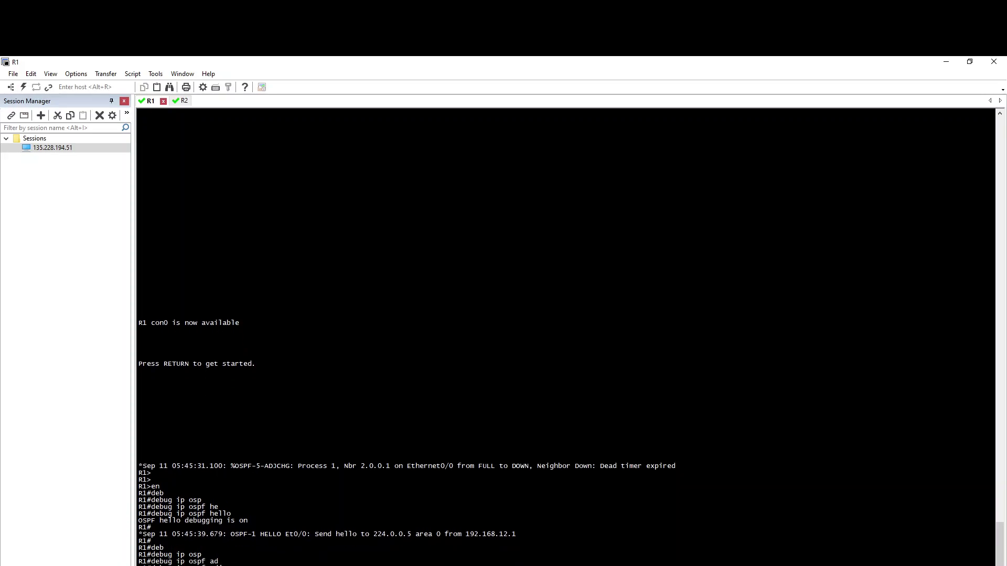
{"action": "key", "text": "Return"}
{"action": "type", "text": "deb"}
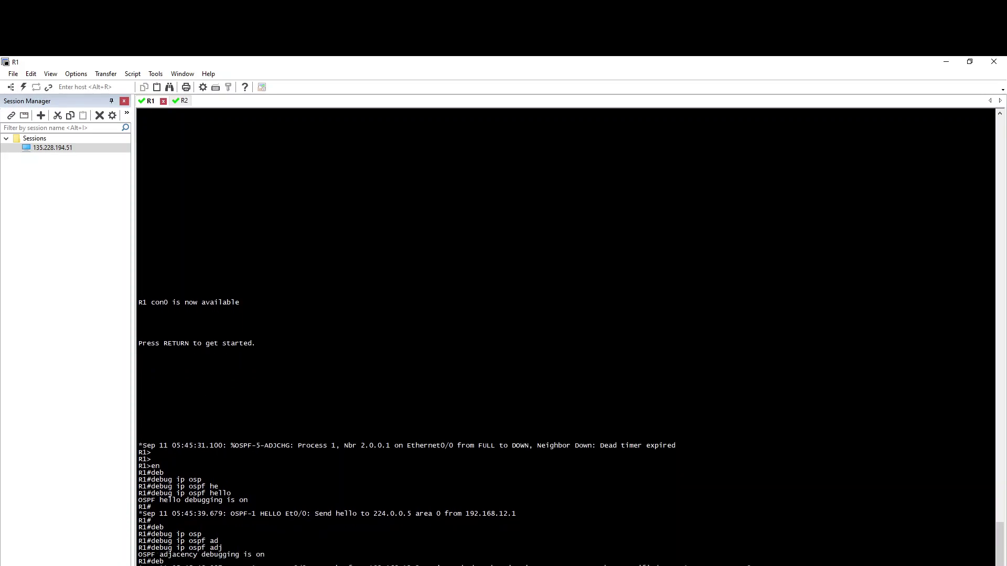
{"action": "key", "text": "Tab"}
{"action": "type", "text": "ip os"}
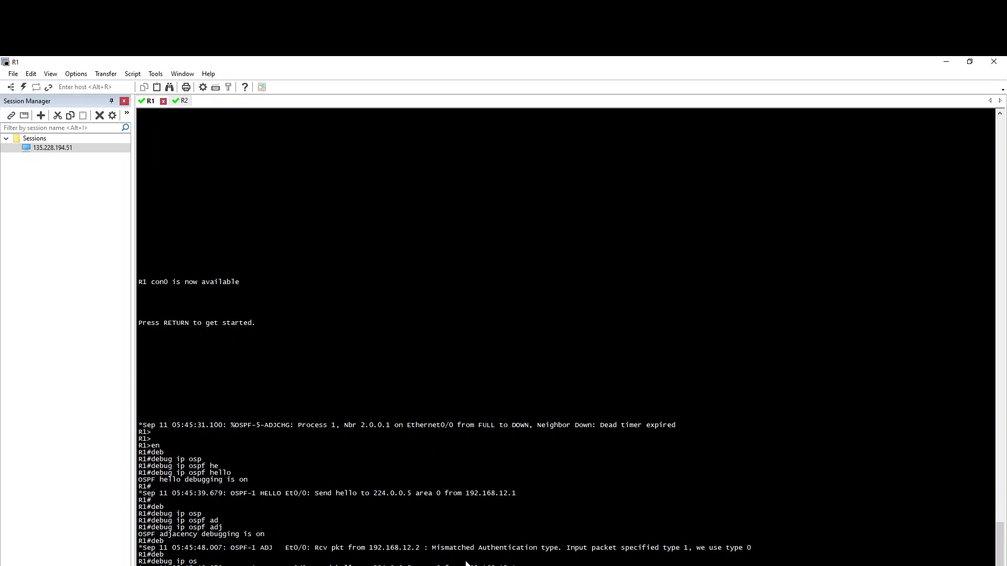
Step: Highlight the mismatched authentication message from 192.168.12.2: type 1 received, type 0 local
{"action": "left_click_drag", "start_coordinate": [432, 548], "coordinate": [678, 549]}
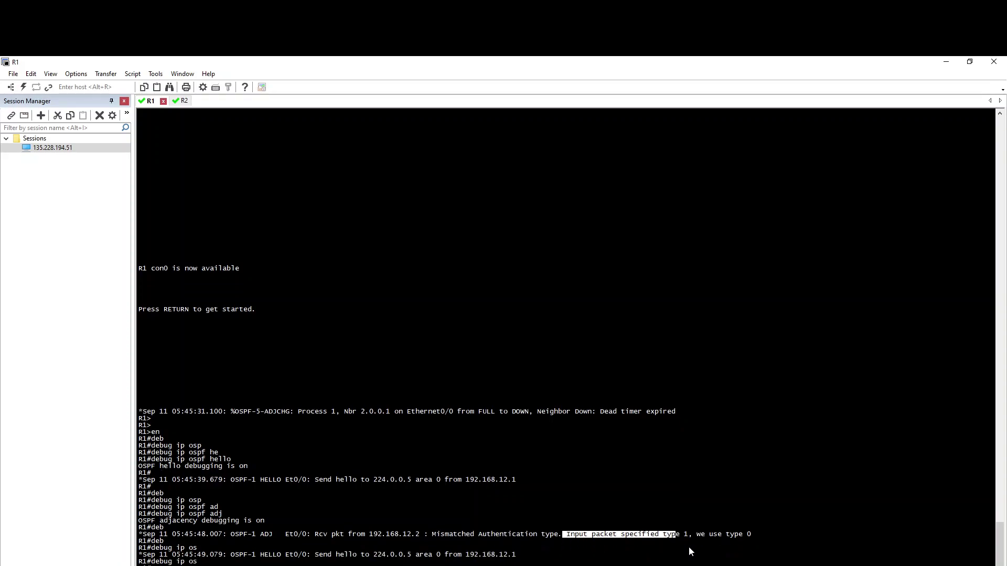
{"action": "left_click", "coordinate": [687, 523]}
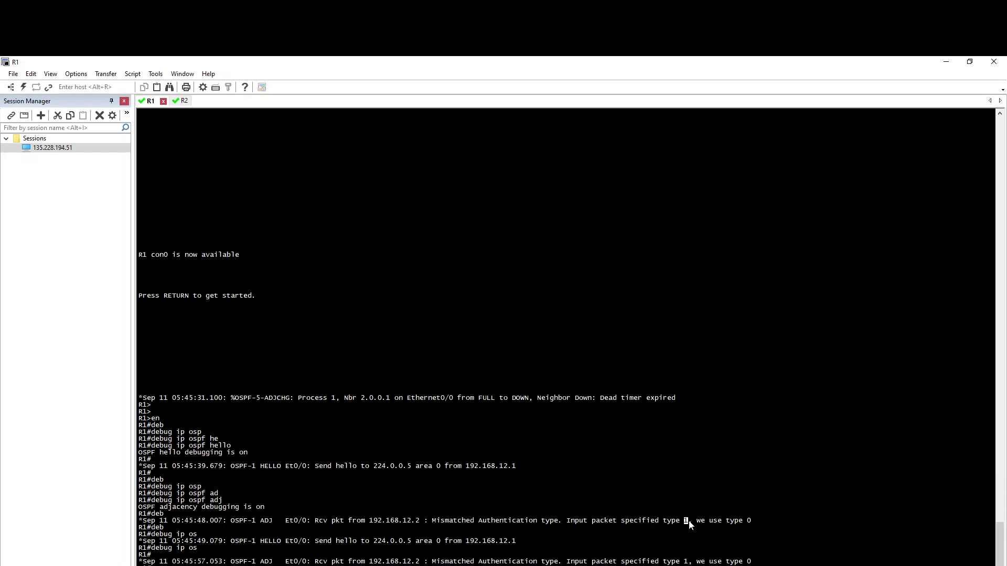
{"action": "left_click", "coordinate": [684, 562]}
{"action": "left_click_drag", "start_coordinate": [686, 562], "coordinate": [432, 562]}
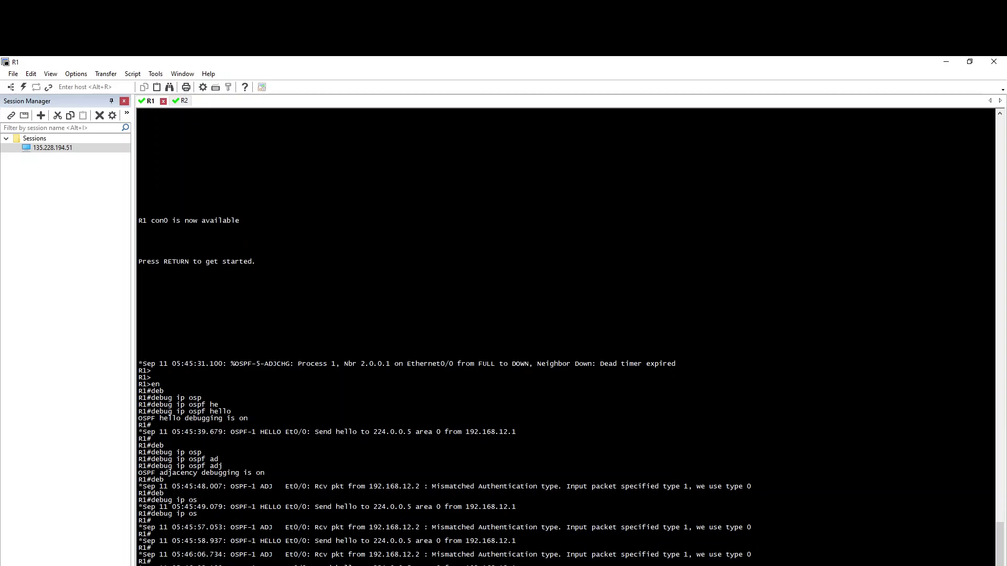
Step: Try stopping OSPF debugging with variants like 'no debug ip ospf all' and 'no debug ip ospf 1'
{"action": "type", "text": "debug ip ospf all"}
{"action": "key", "text": "Return"}
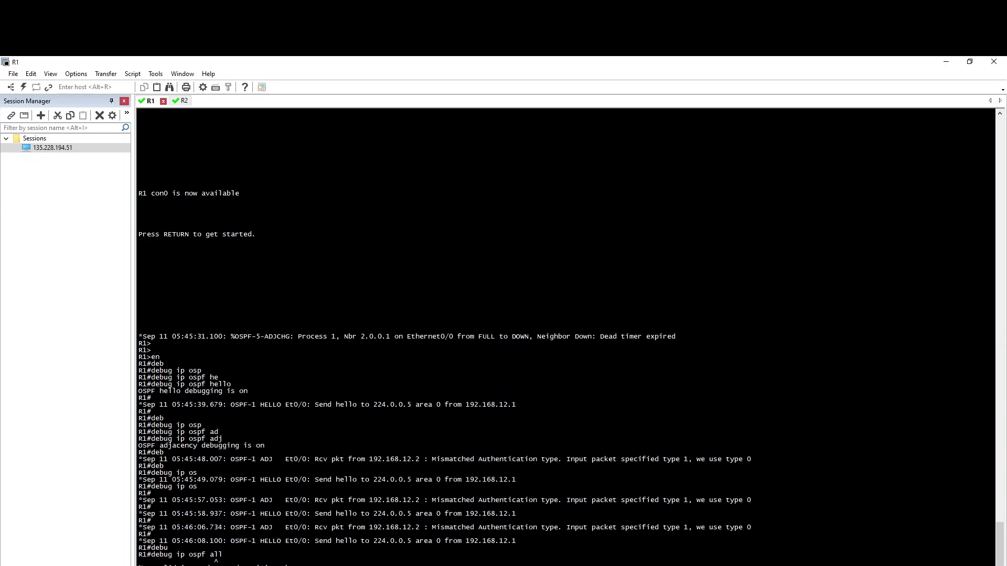
{"action": "type", "text": "debug ip ospf ?"}
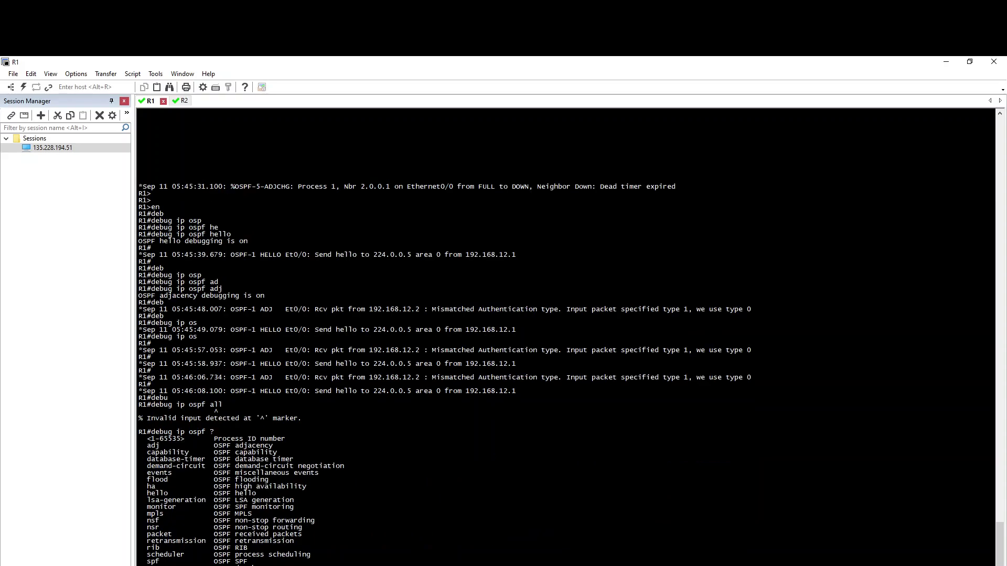
{"action": "key", "text": "ctrl+a"}
{"action": "type", "text": "no"}
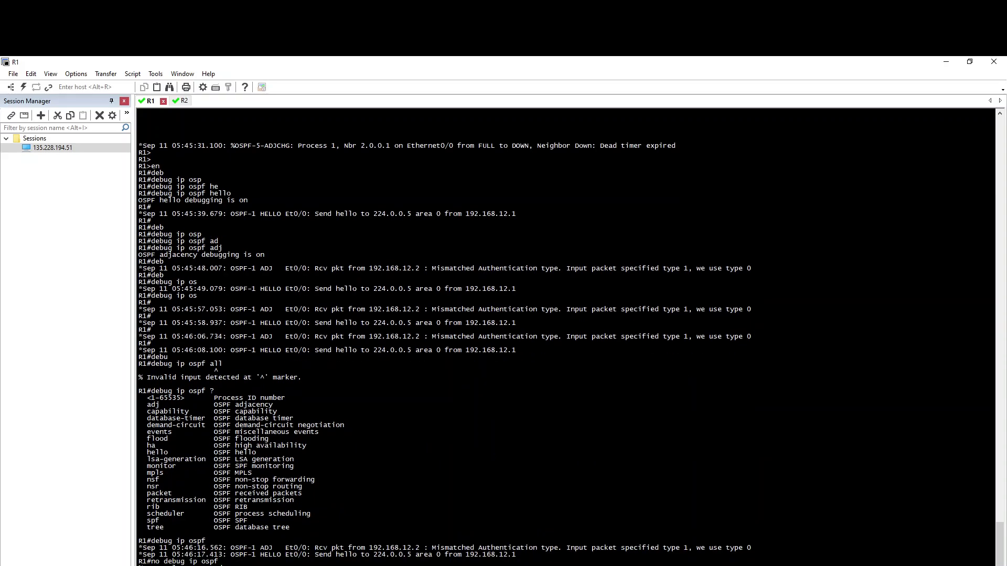
{"action": "key", "text": "Return"}
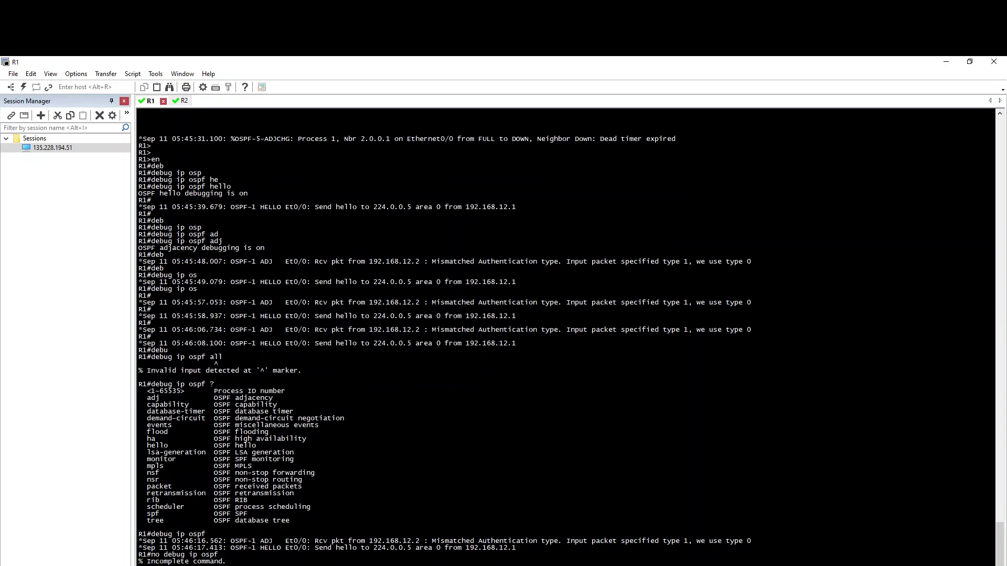
{"action": "type", "text": "no debug ip ospf all"}
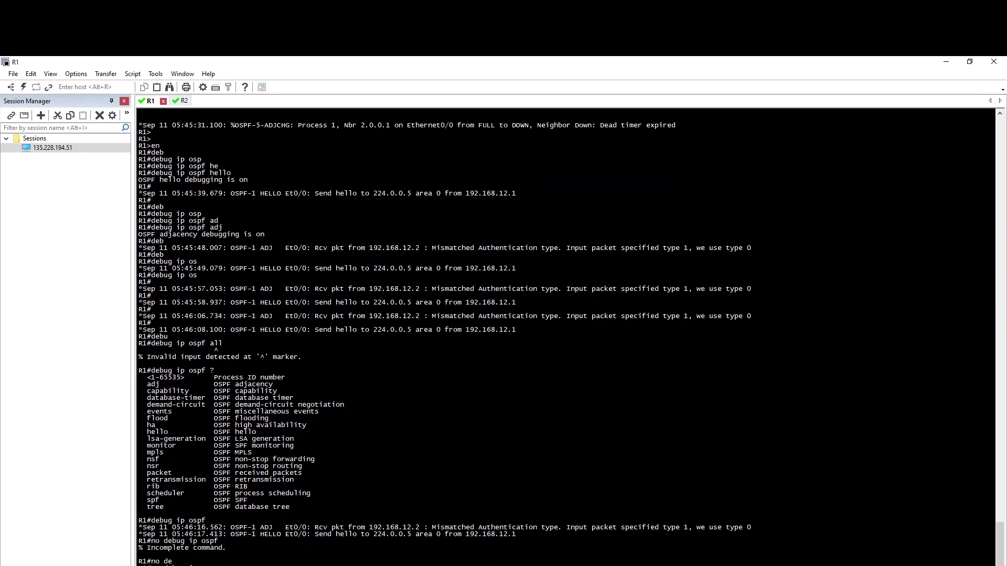
{"action": "key", "text": "Return"}
{"action": "type", "text": "?"}
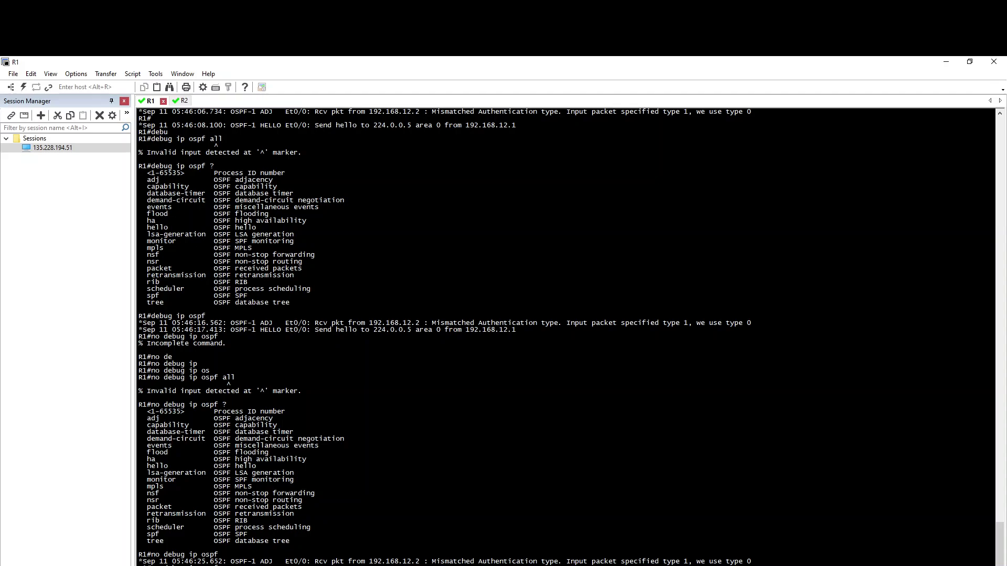
{"action": "type", "text": "1"}
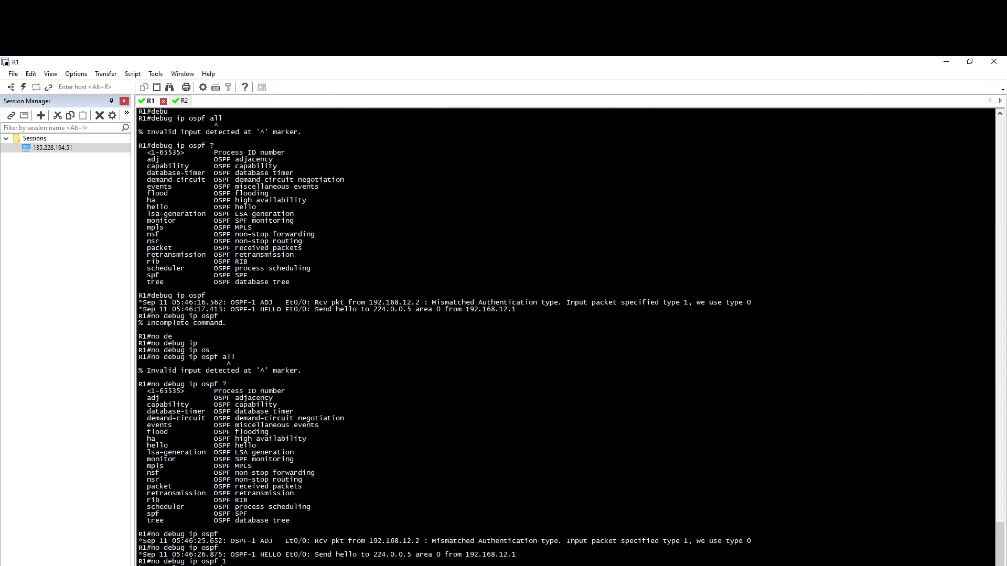
{"action": "key", "text": "Return"}
Step: Turn off OSPF debugging with 'no debug ip ospf hello' and 'no debug ip ospf adj'
{"action": "key", "text": "Up"}
{"action": "key", "text": "BackSpace"}
{"action": "type", "text": "he"}
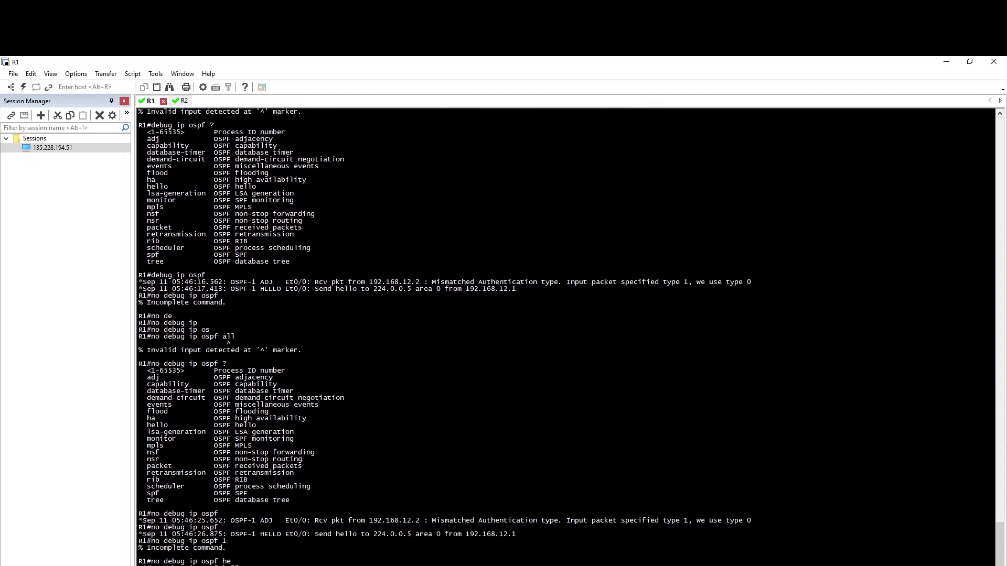
{"action": "key", "text": "Tab"}
{"action": "key", "text": "Return"}
{"action": "key", "text": "BackSpace"}
{"action": "key", "text": "BackSpace"}
{"action": "key", "text": "BackSpace"}
{"action": "key", "text": "BackSpace"}
{"action": "key", "text": "BackSpace"}
{"action": "type", "text": "ad"}
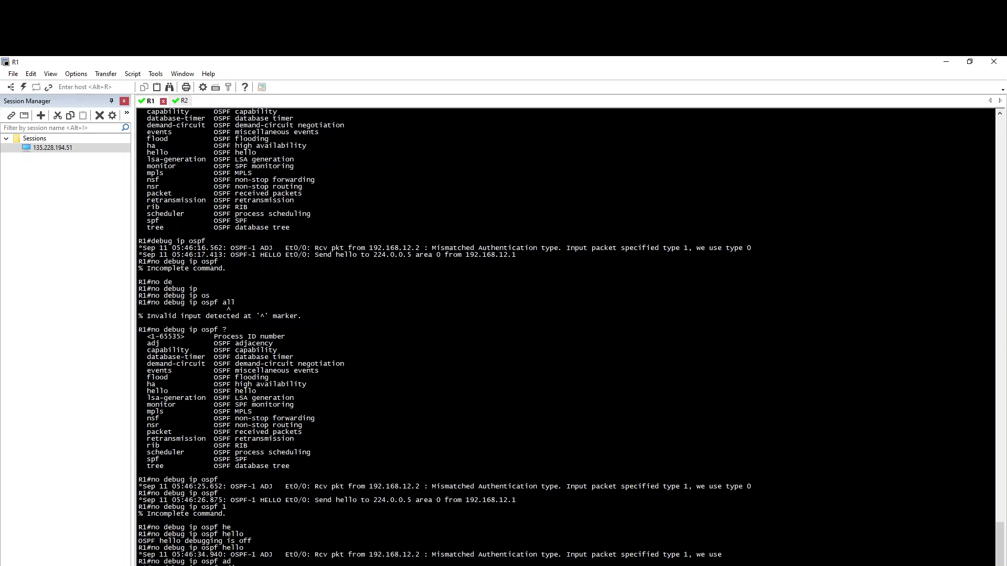
{"action": "key", "text": "Return"}
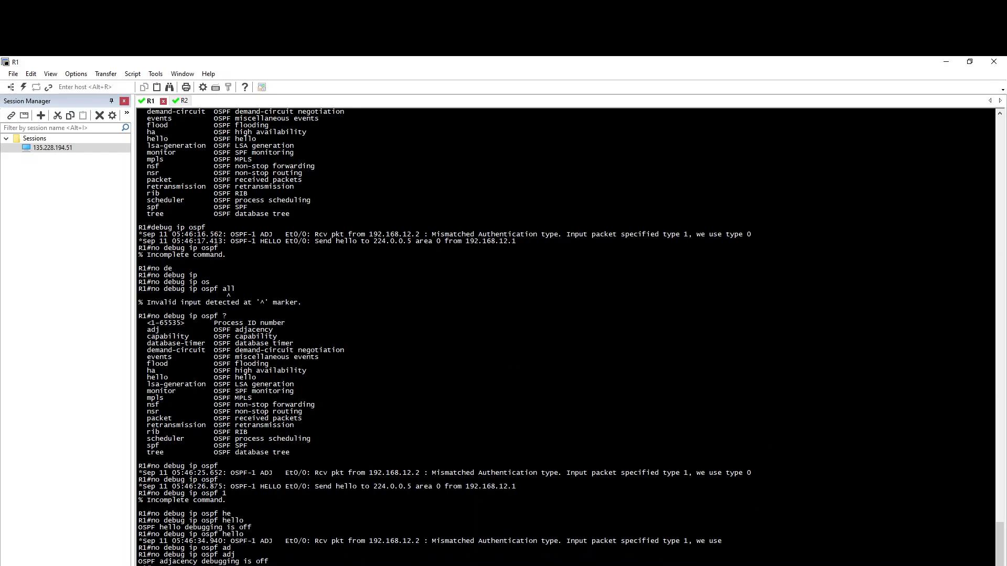
{"action": "key", "text": "Return"}
{"action": "key", "text": "Return"}
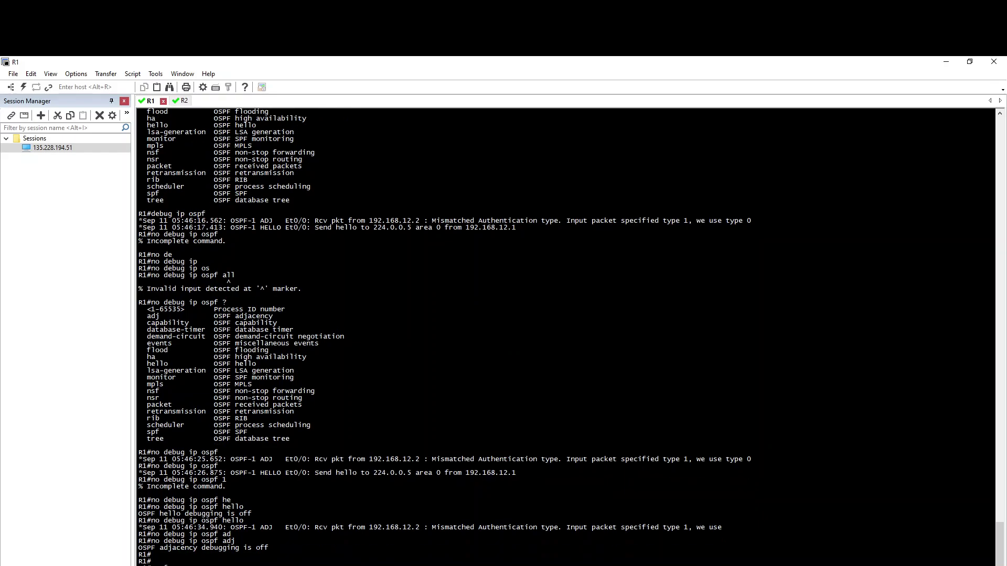
Step: Enable OSPF authentication on R1's Ethernet0/0 from configuration mode
{"action": "type", "text": "conf t"}
{"action": "key", "text": "Return"}
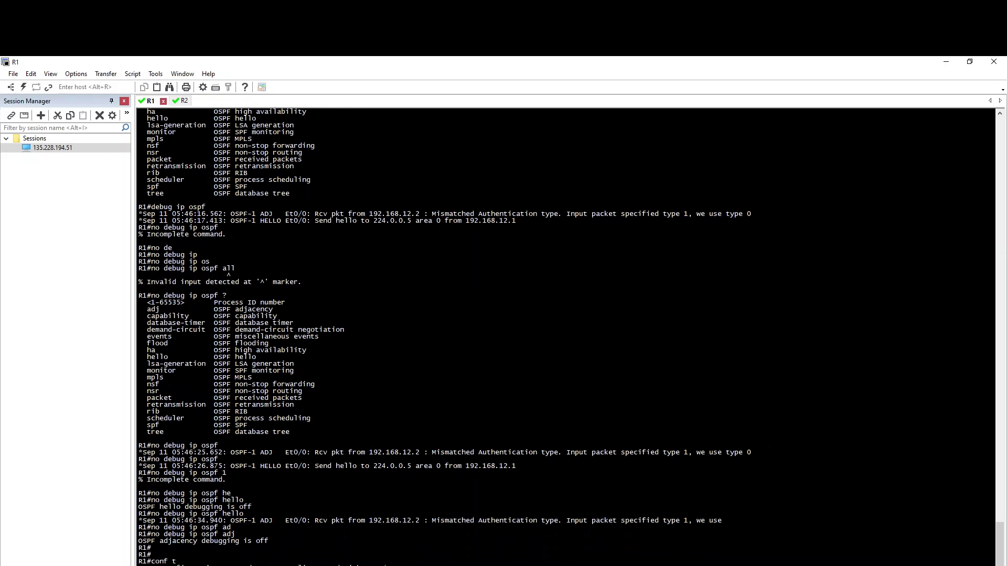
{"action": "type", "text": "int et0/0"}
{"action": "key", "text": "Return"}
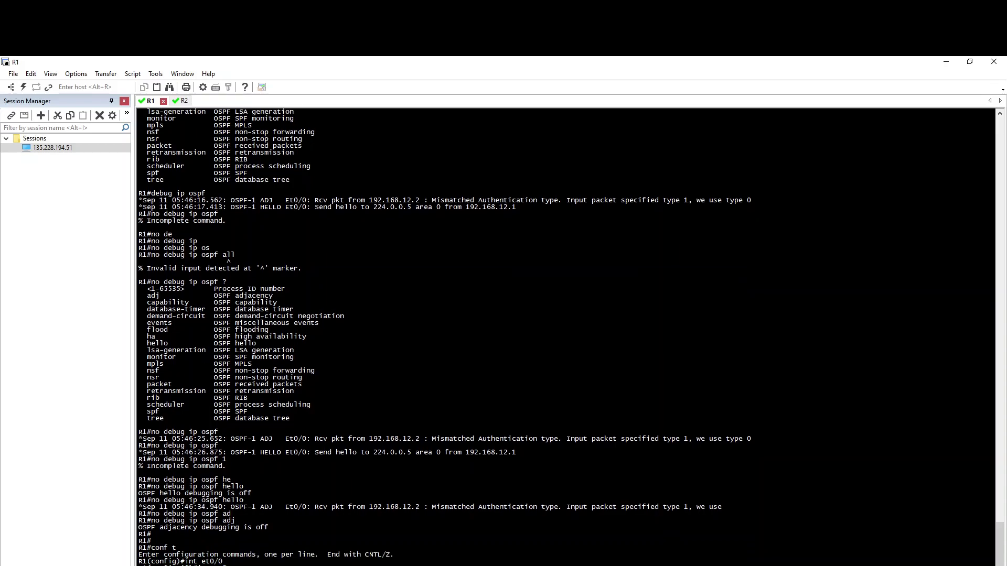
{"action": "type", "text": "ip ospf au"}
{"action": "key", "text": "Return"}
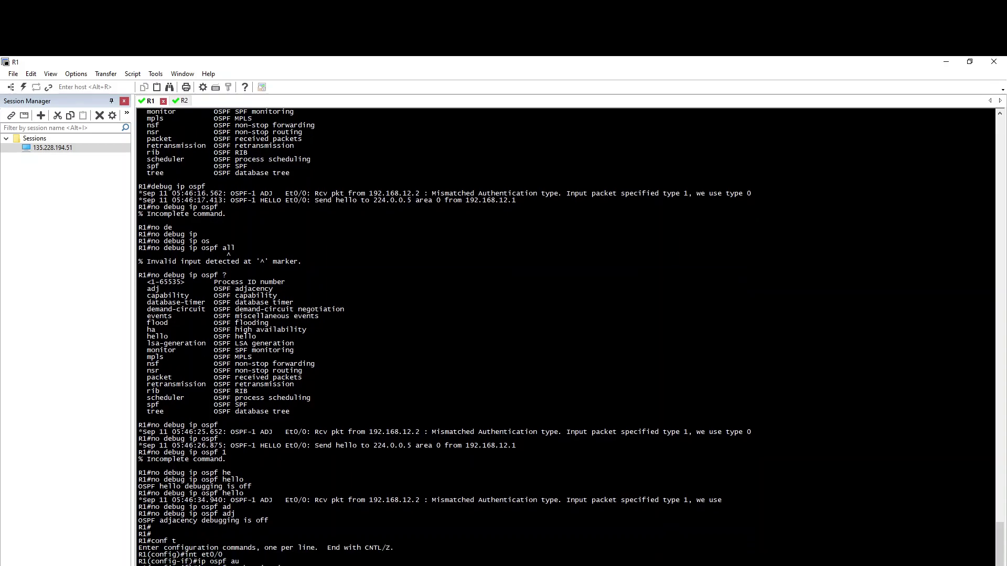
{"action": "key", "text": "Return"}
Step: Set R1's interface OSPF authentication key, bringing neighbor 2.0.0.1 from LOADING to FULL
{"action": "type", "text": "ip osp"}
{"action": "key", "text": "Tab"}
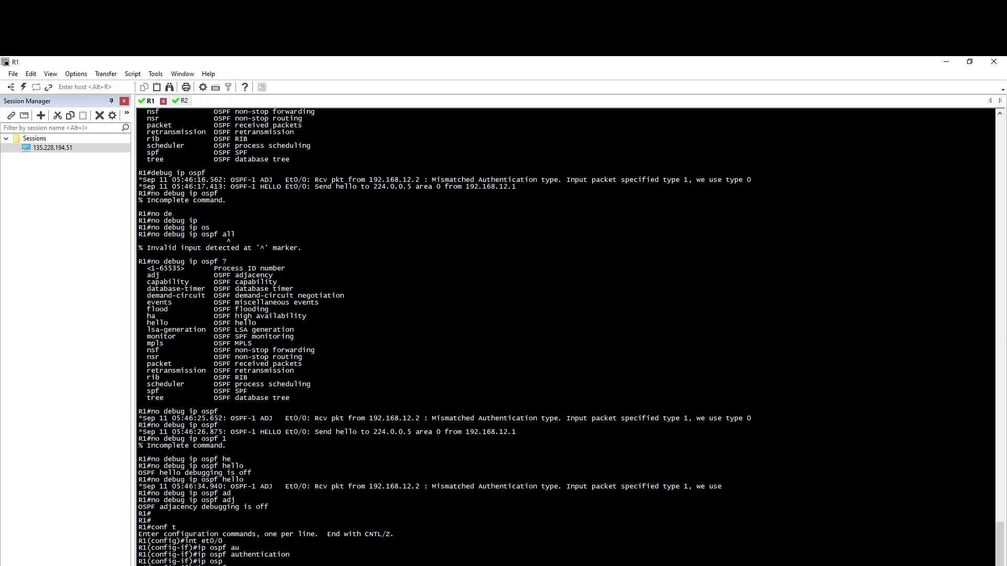
{"action": "type", "text": "ip ospf au"}
{"action": "key", "text": "Return"}
{"action": "key", "text": "Return"}
{"action": "key", "text": "Return"}
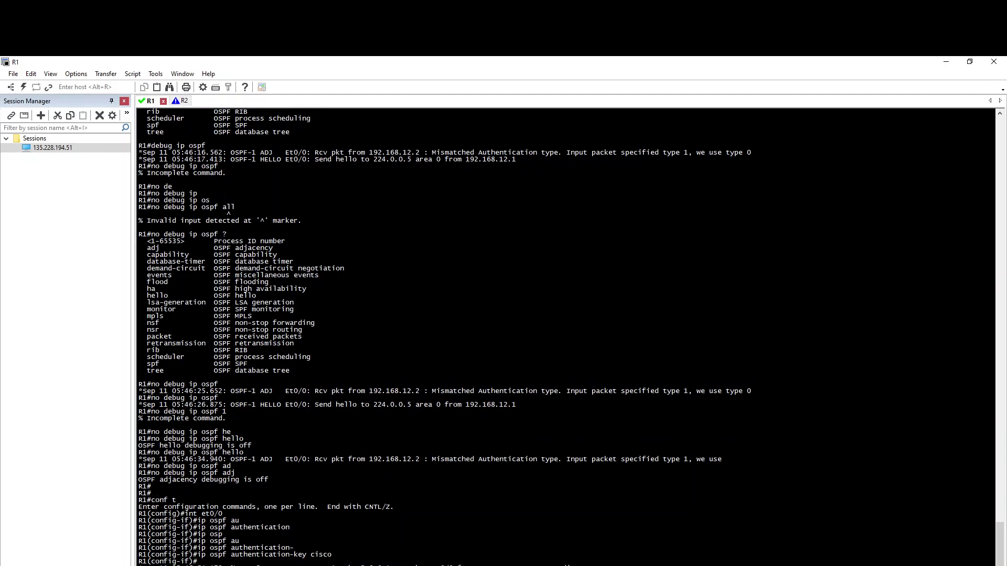
{"action": "key", "text": "Return"}
{"action": "key", "text": "Return"}
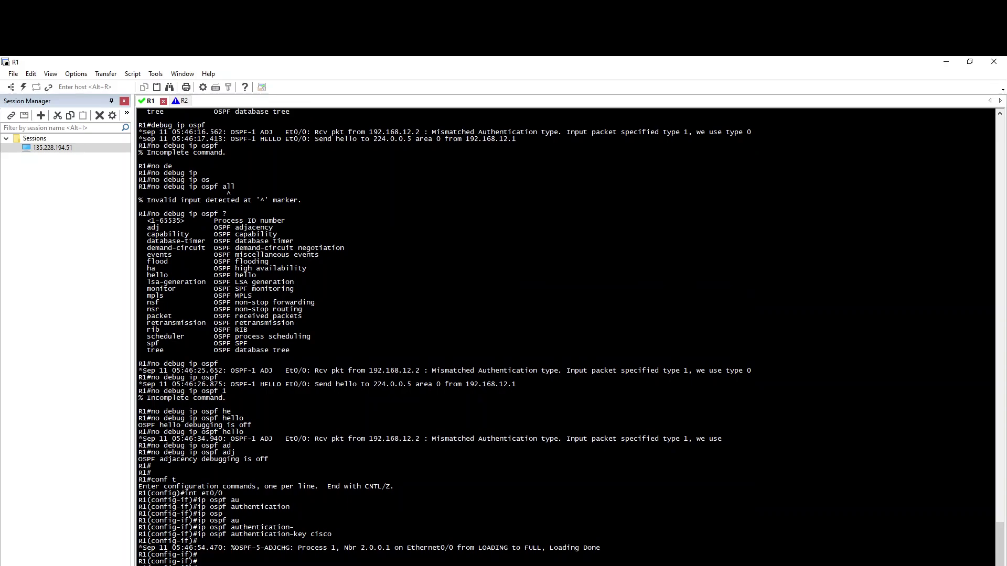
{"action": "key", "text": "Return"}
{"action": "type", "text": "show ip ospf nei"}
{"action": "key", "text": "Tab"}
{"action": "key", "text": "Return"}
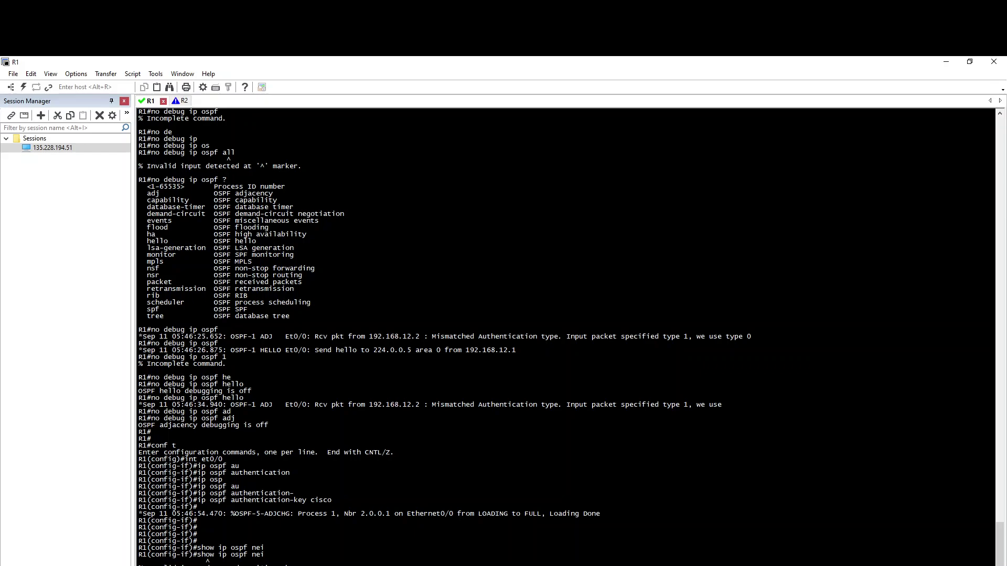
Step: Run 'do show ip ospf neighbor' from interface mode, listing 2.0.0.1 at 192.168.12.2 as FULL/DR
{"action": "key", "text": "Return"}
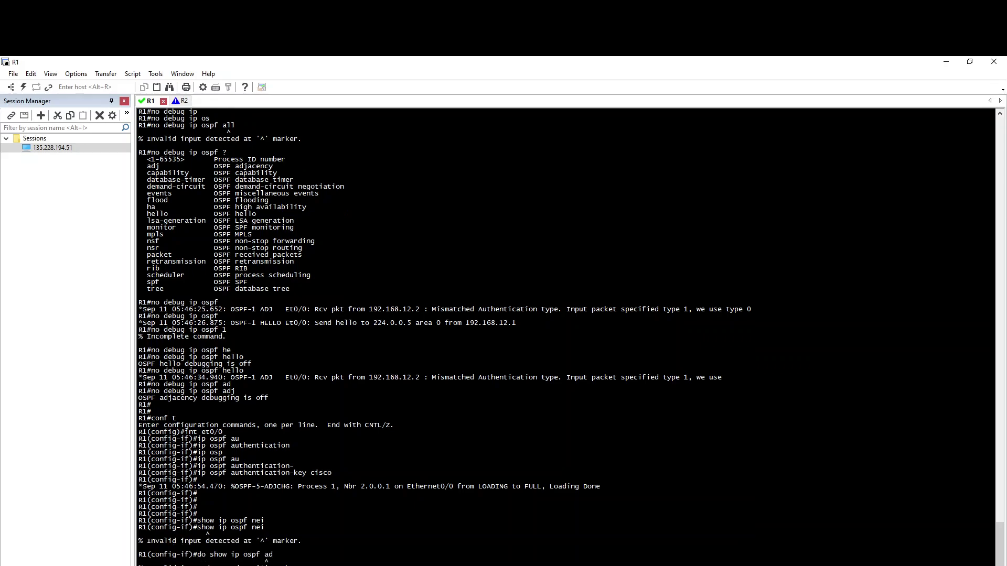
{"action": "type", "text": "do show ip ospf"}
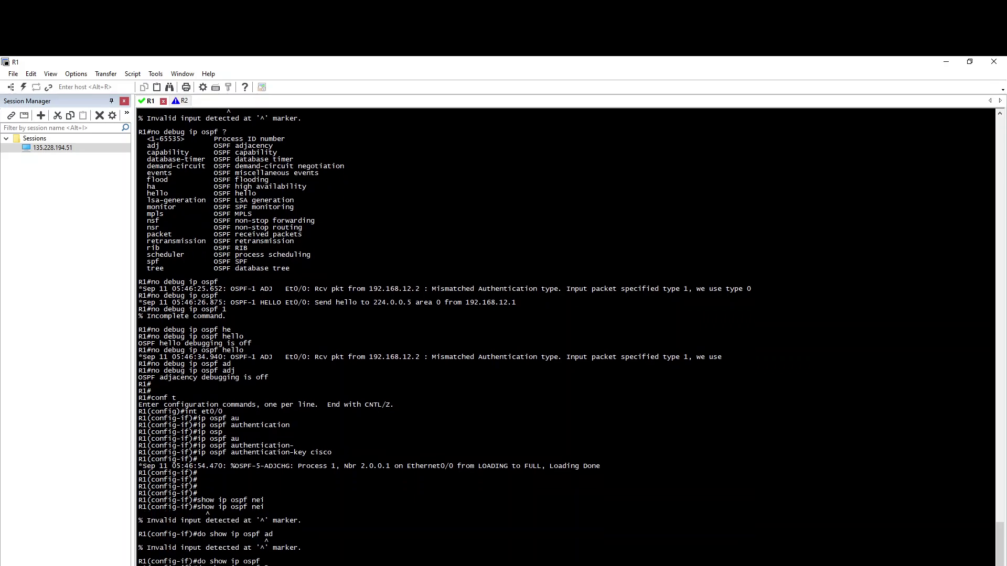
{"action": "key", "text": "Tab"}
{"action": "type", "text": "?ne"}
{"action": "key", "text": "Tab"}
{"action": "key", "text": "Return"}
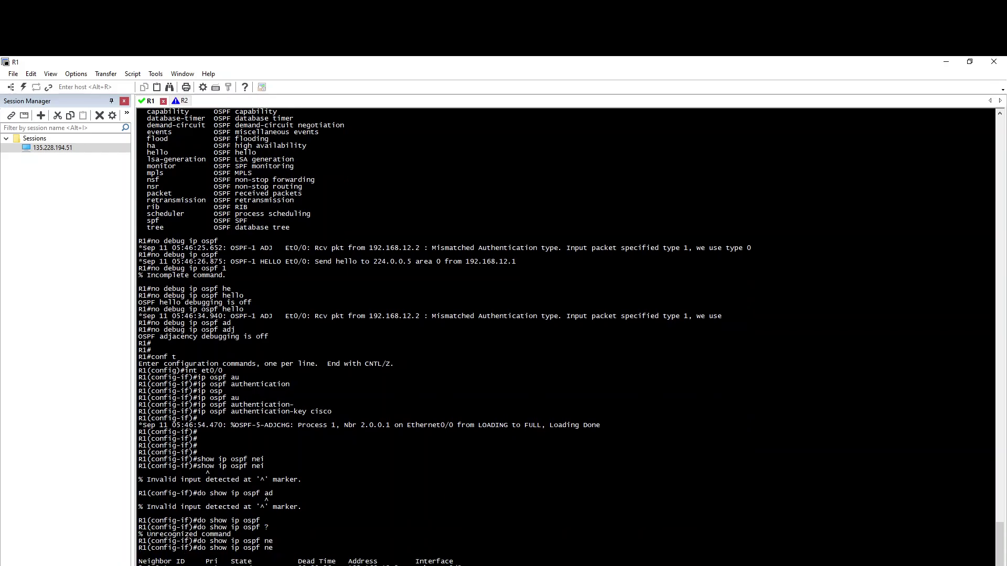
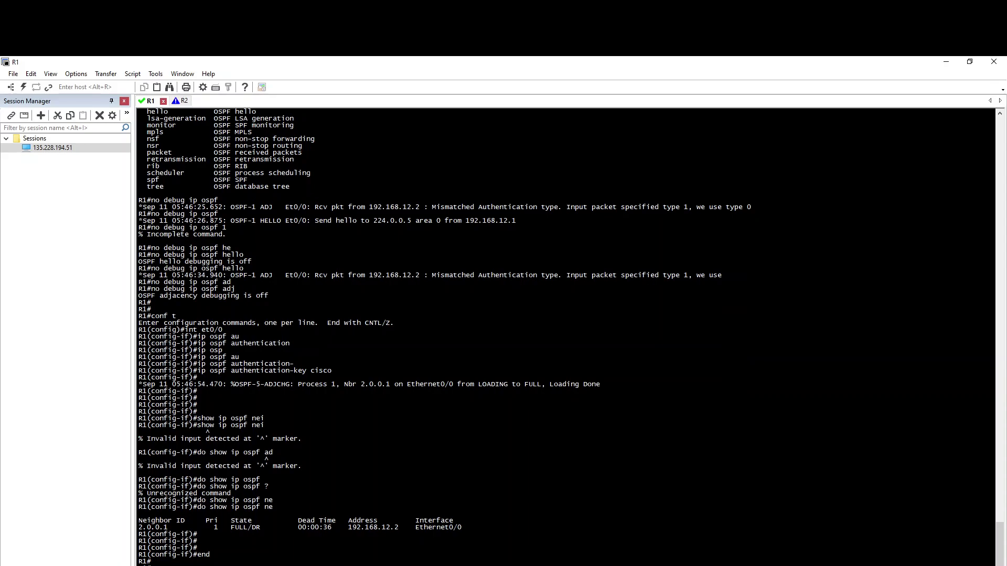
Step: Refresh the R1 prompt after confirming neighbor 2.0.0.1 is FULL/DR with plain-text authentication
{"action": "key", "text": "Return"}
{"action": "key", "text": "Return"}
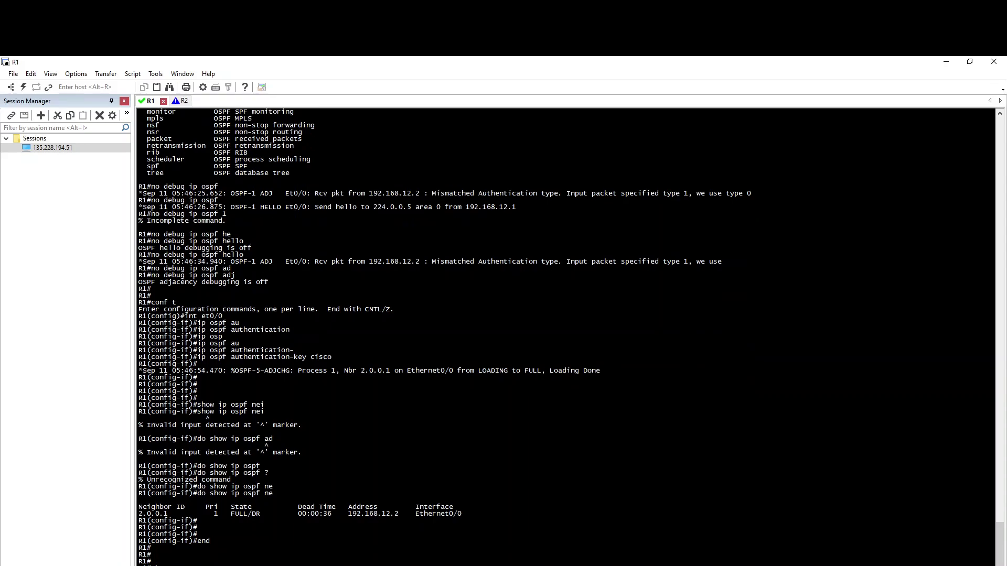
Step: Show R1's OSPF interface details and highlight the simple password authentication line
{"action": "type", "text": "show ip ospf int"}
{"action": "key", "text": "Tab"}
{"action": "key", "text": "Return"}
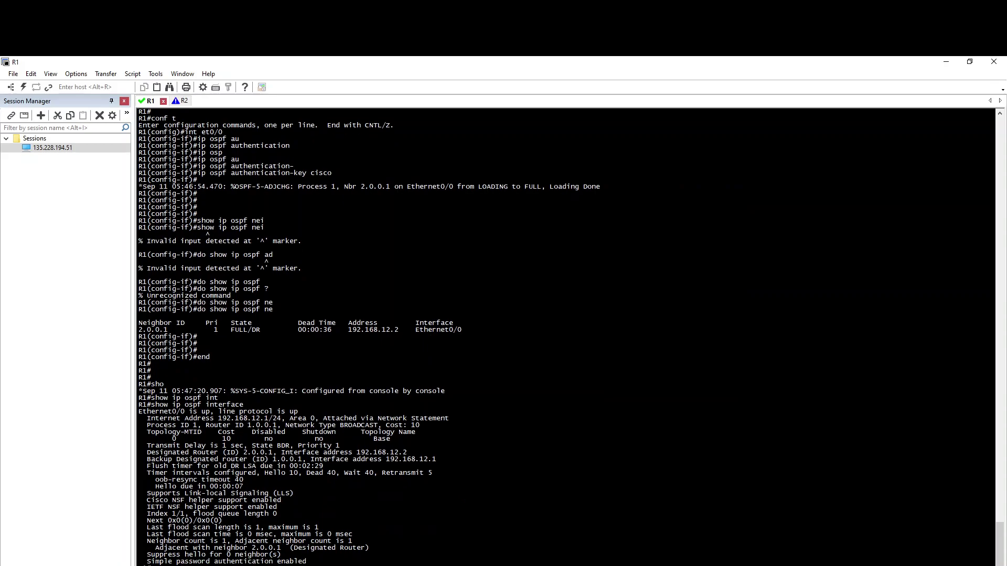
{"action": "key", "text": "Return"}
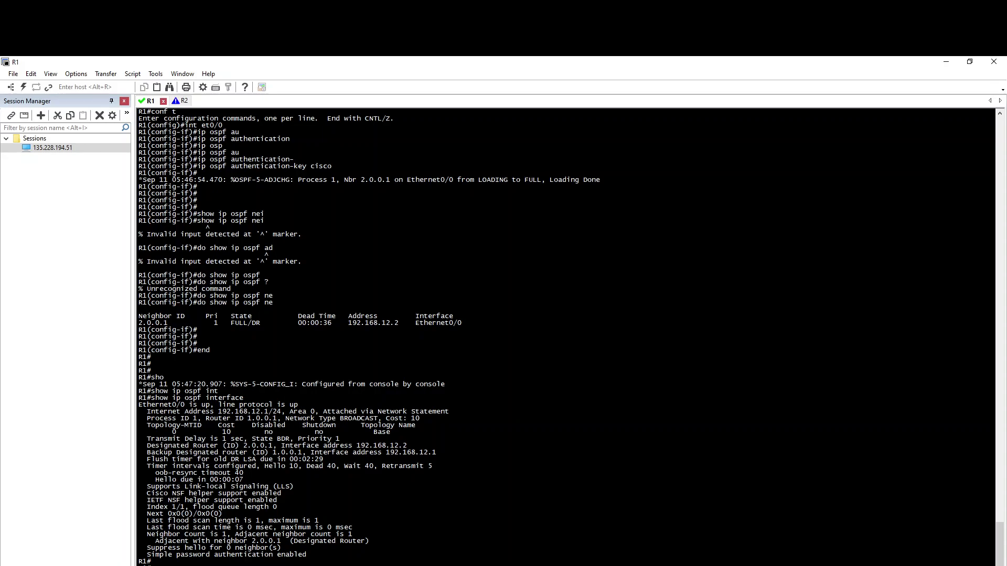
{"action": "mouse_move", "coordinate": [147, 555]}
{"action": "left_mouse_down"}
{"action": "mouse_move", "coordinate": [311, 561]}
{"action": "mouse_move", "coordinate": [173, 548]}
{"action": "mouse_move", "coordinate": [143, 557]}
{"action": "left_mouse_up"}
{"action": "left_click", "coordinate": [312, 562]}
{"action": "left_click", "coordinate": [287, 500]}
Step: Show OSPF process 1 details and highlight that area 0 has no authentication
{"action": "type", "text": "show ip ospf 1"}
{"action": "key", "text": "Return"}
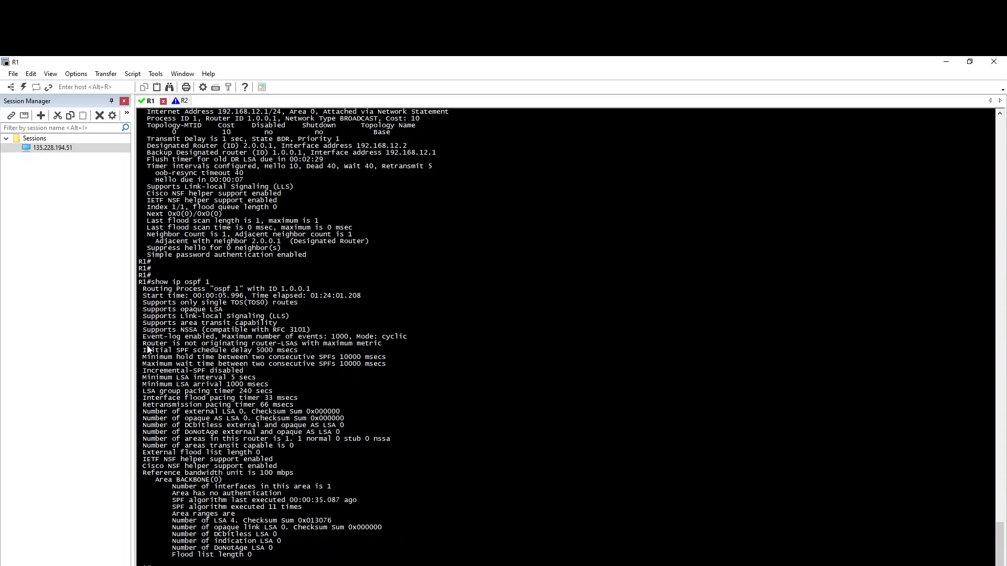
{"action": "left_click_drag", "start_coordinate": [144, 337], "coordinate": [400, 549]}
{"action": "left_click", "coordinate": [398, 549]}
{"action": "left_click_drag", "start_coordinate": [173, 495], "coordinate": [283, 494]}
{"action": "left_click", "coordinate": [315, 523]}
Step: Enter global configuration mode on R1 with conf t
{"action": "key", "text": "Return"}
{"action": "key", "text": "Return"}
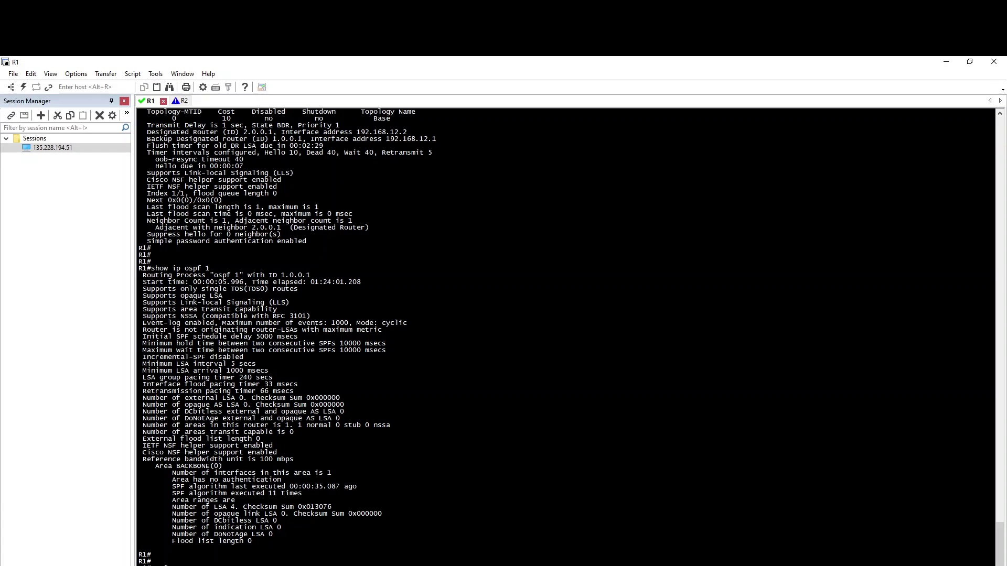
{"action": "type", "text": "conf t"}
{"action": "key", "text": "Return"}
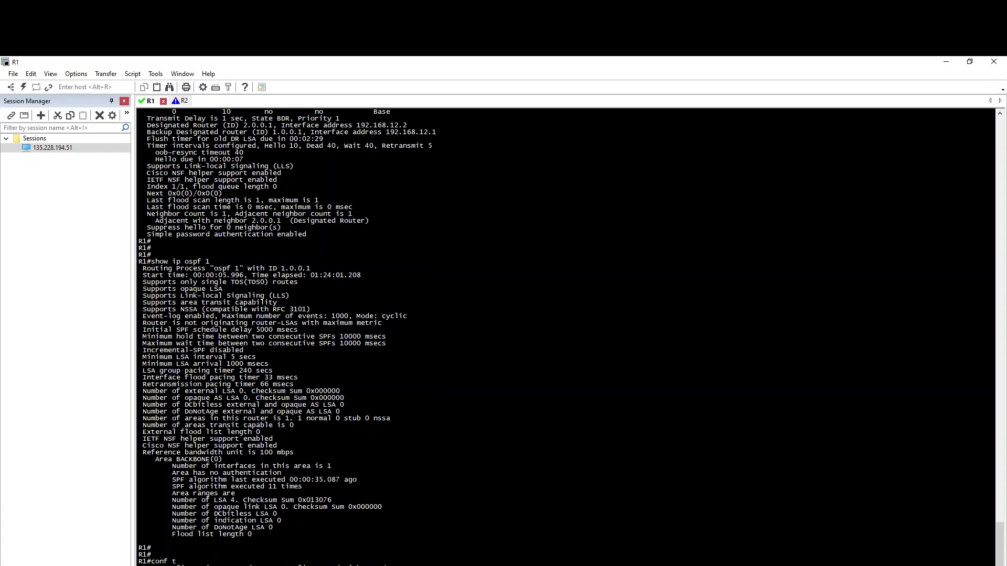
Step: Enable area 0 authentication under router ospf 1 and exit configuration mode
{"action": "key", "text": "Return"}
{"action": "key", "text": "Return"}
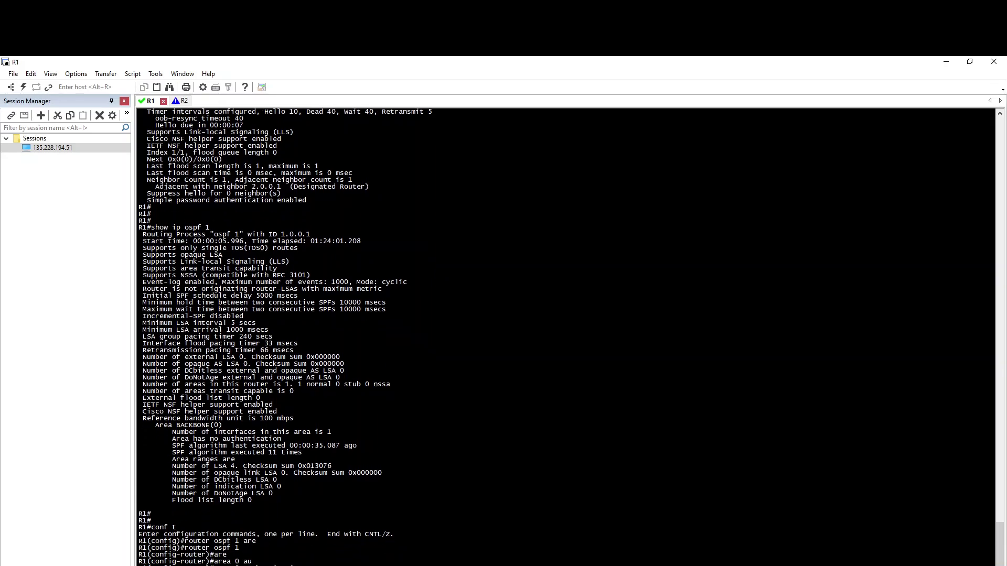
{"action": "key", "text": "Return"}
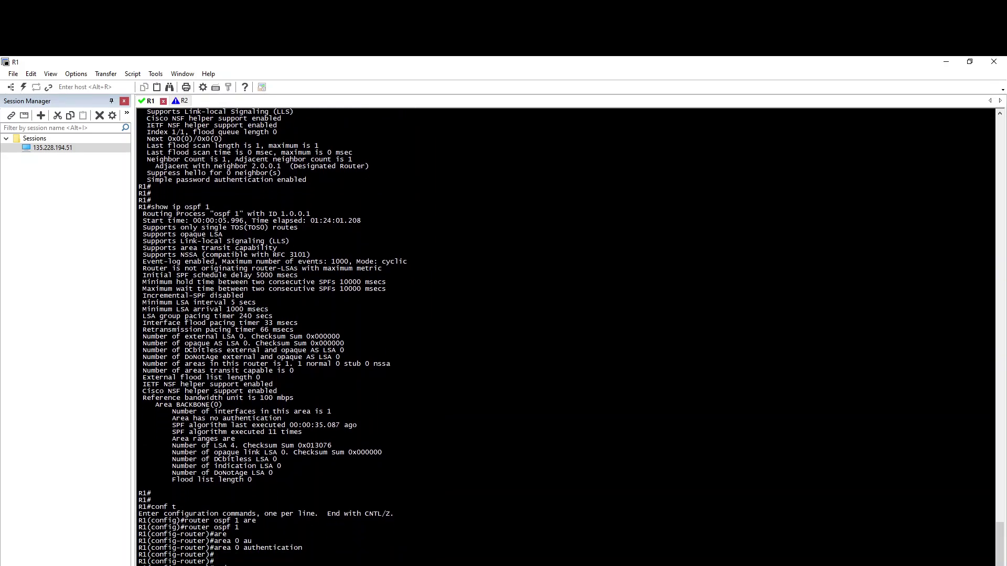
{"action": "type", "text": "end"}
{"action": "key", "text": "Return"}
Step: Confirm show ip ospf 1 lists area 0 simple password authentication, then switch to R2
{"action": "type", "text": "show ip ospf 1"}
{"action": "key", "text": "Return"}
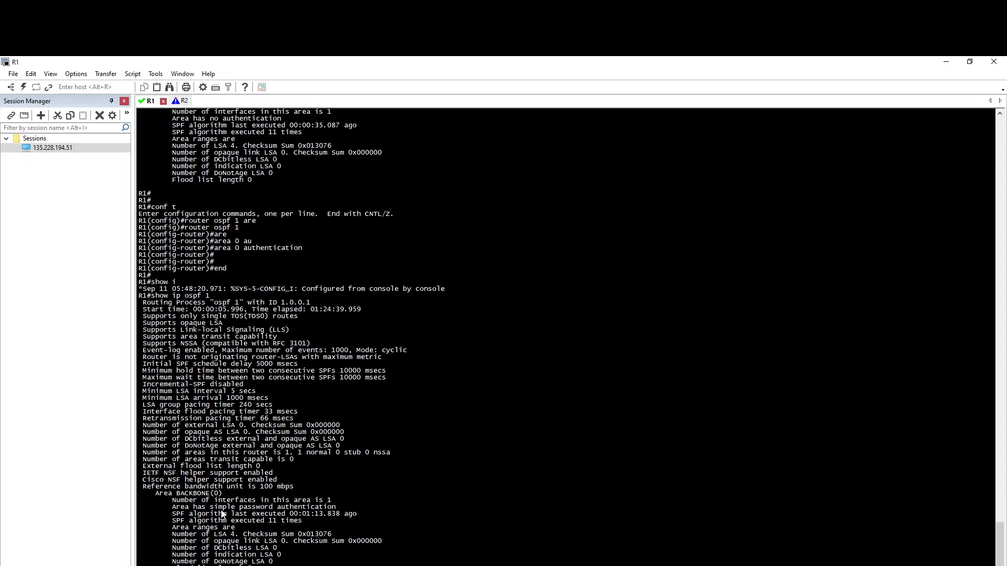
{"action": "left_click_drag", "start_coordinate": [169, 508], "coordinate": [380, 509]}
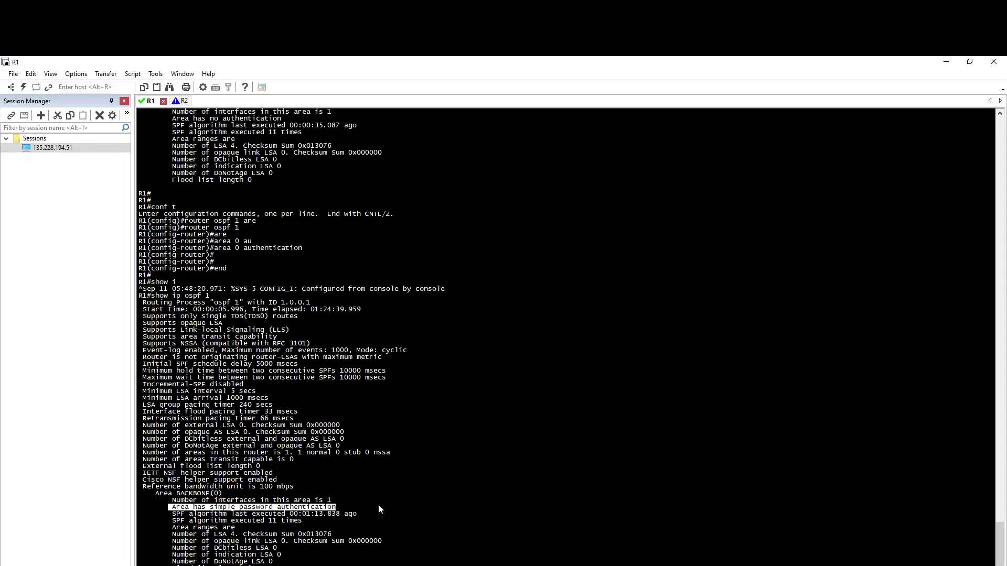
{"action": "left_click", "coordinate": [379, 508]}
{"action": "scroll", "coordinate": [379, 508], "scroll_direction": "down", "scroll_amount": 1}
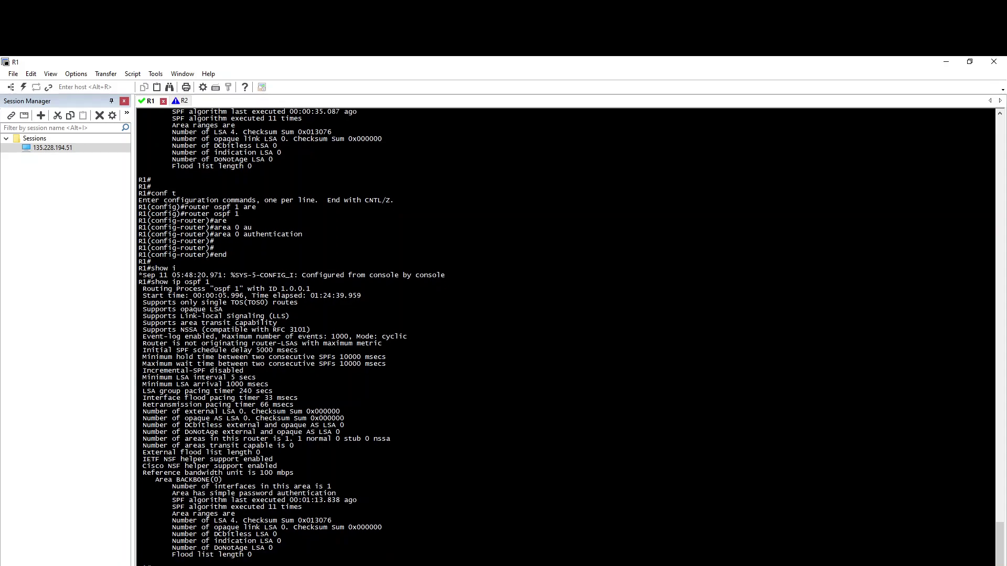
{"action": "left_click", "coordinate": [178, 101]}
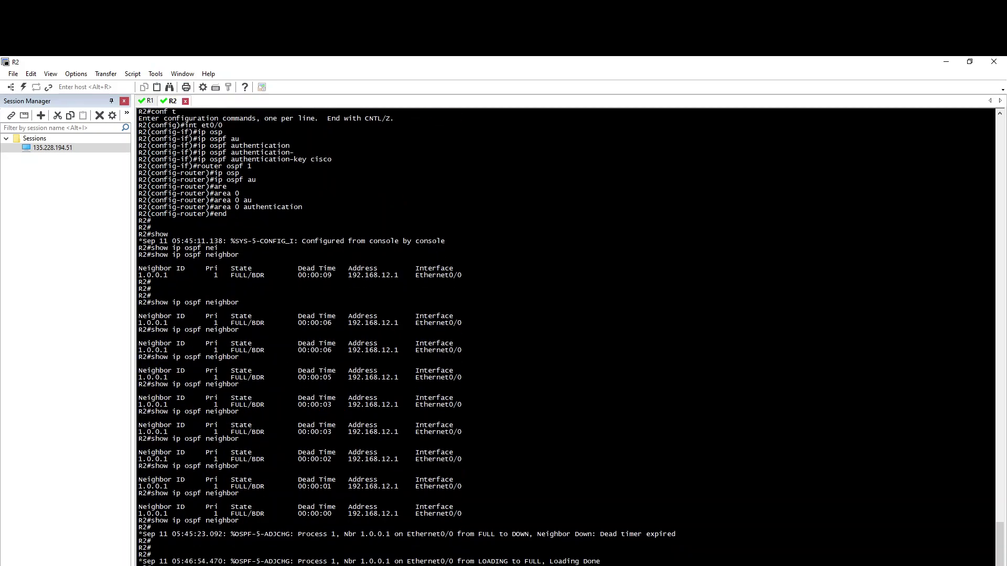
Step: Return to the R1 tab and bring the PowerPoint OSPF authentication slide forward
{"action": "left_click", "coordinate": [148, 100]}
{"action": "key", "text": "alt+Tab"}
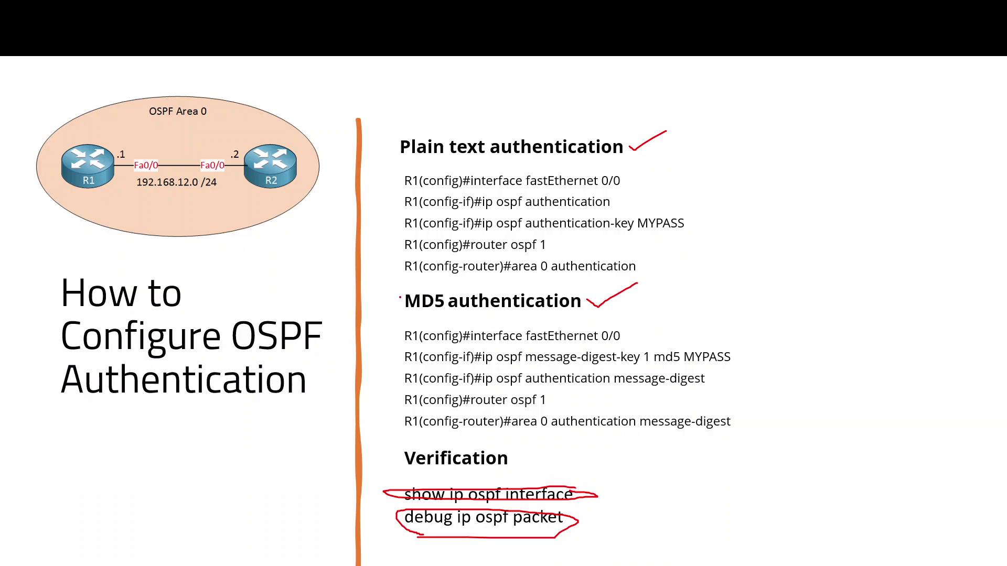
Step: Circle the 'MD5 authentication' heading in red and return to the R1 terminal
{"action": "mouse_move", "coordinate": [405, 315]}
{"action": "left_mouse_down"}
{"action": "mouse_move", "coordinate": [551, 316]}
{"action": "mouse_move", "coordinate": [614, 298]}
{"action": "mouse_move", "coordinate": [455, 290]}
{"action": "mouse_move", "coordinate": [384, 305]}
{"action": "mouse_move", "coordinate": [413, 313]}
{"action": "left_mouse_up"}
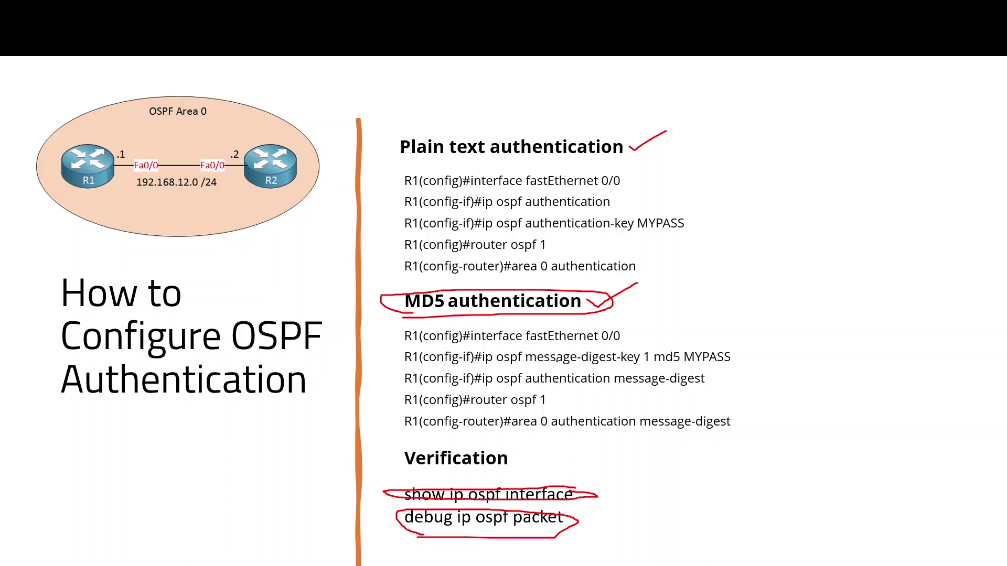
{"action": "key", "text": "alt+Tab"}
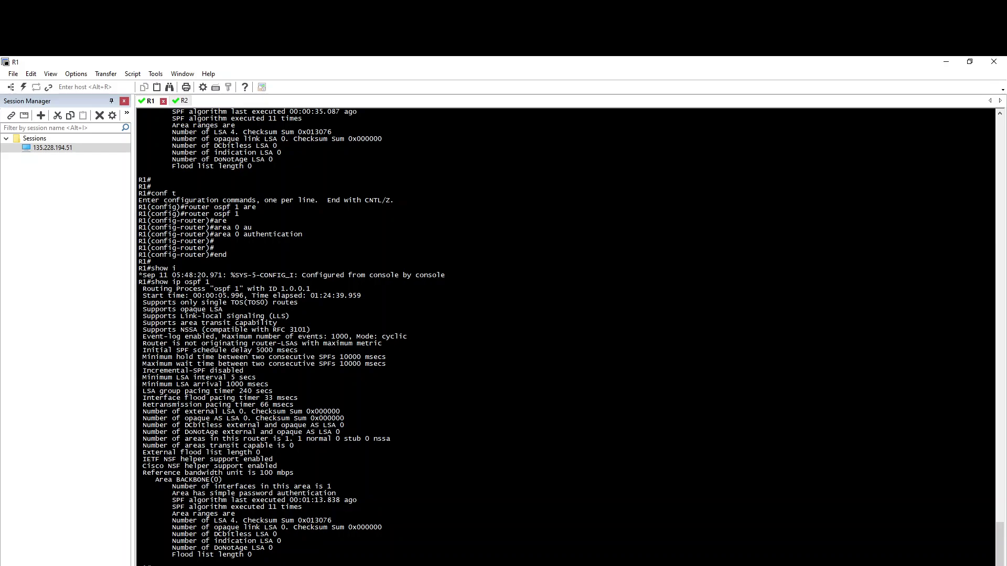
Step: List R1's Ethernet0/0 running config and highlight its ip ospf authentication and key lines
{"action": "key", "text": "Return"}
{"action": "key", "text": "Return"}
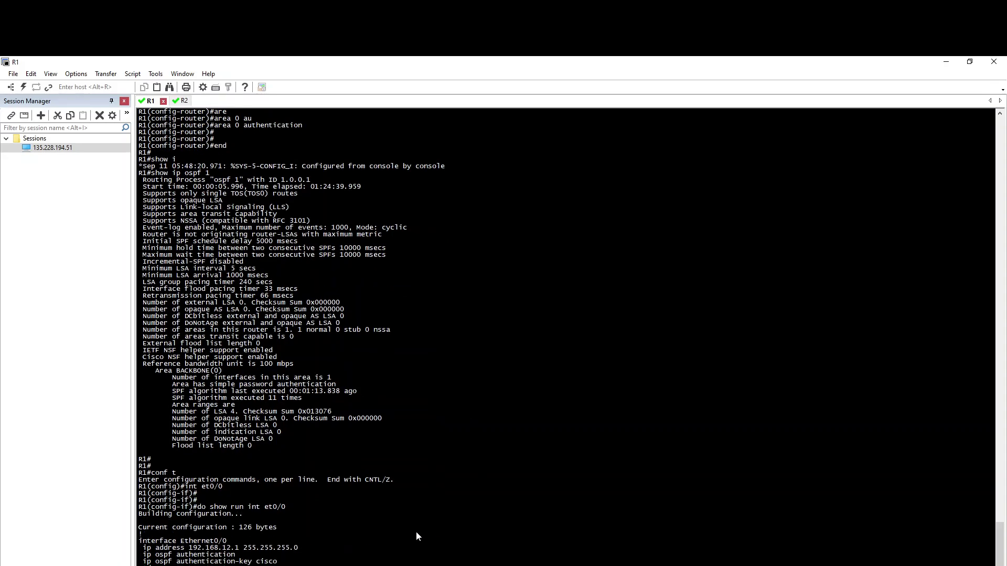
{"action": "left_click_drag", "start_coordinate": [277, 562], "coordinate": [140, 563]}
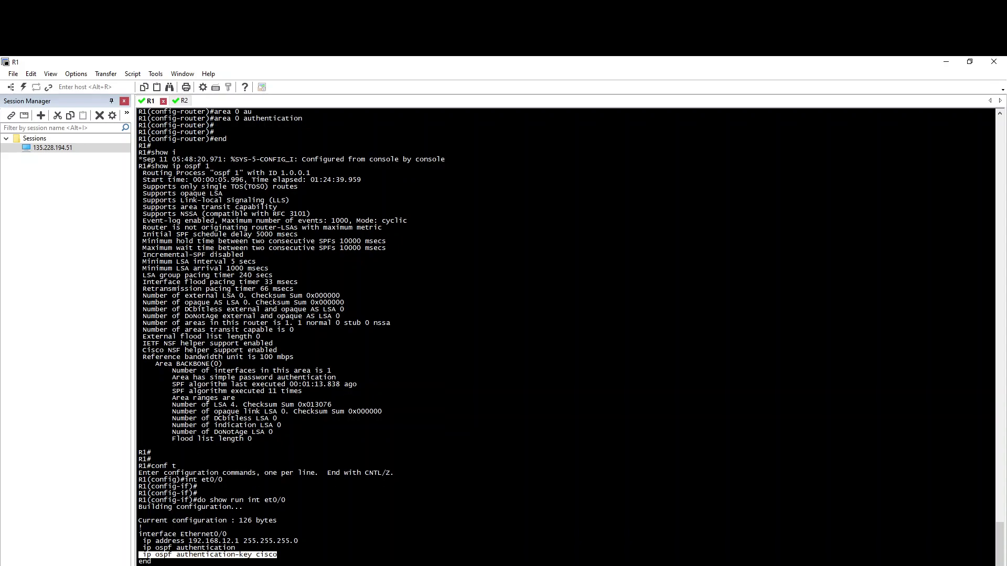
{"action": "left_click_drag", "start_coordinate": [236, 548], "coordinate": [102, 550]}
{"action": "key", "text": "ctrl+c"}
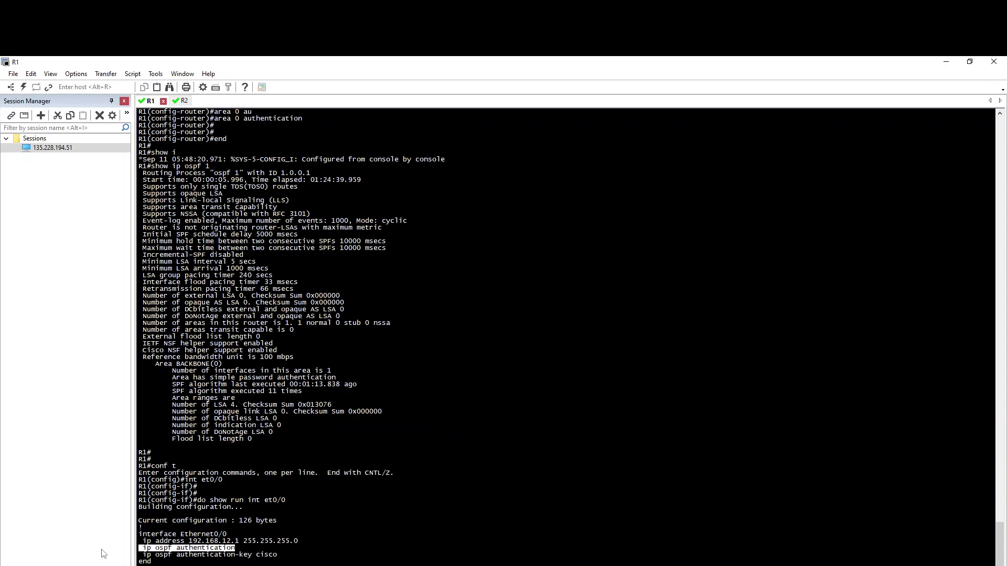
Step: Remove plain-text ip ospf authentication from R1's Ethernet0/0
{"action": "type", "text": "no"}
{"action": "key", "text": "shift+Insert"}
{"action": "key", "text": "Return"}
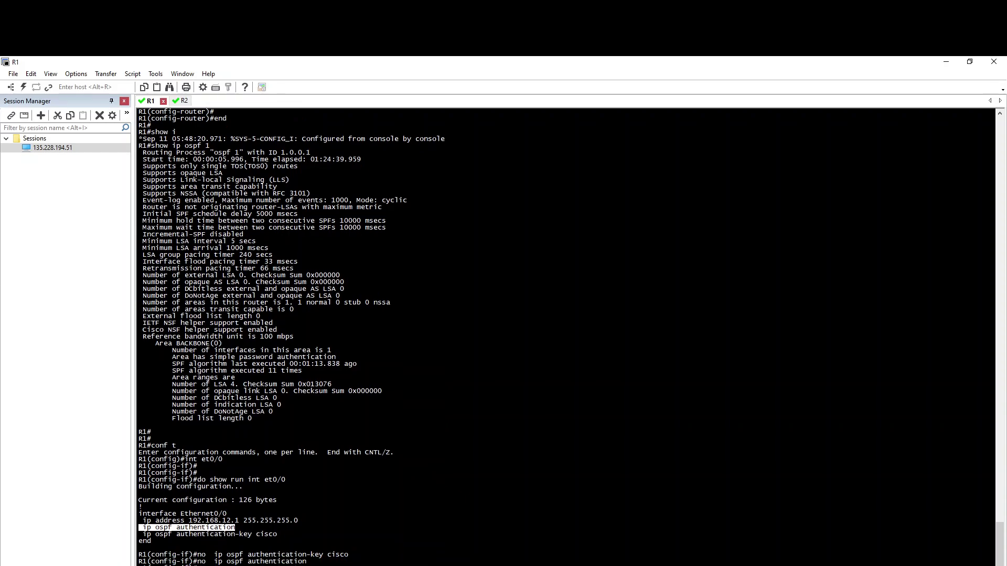
{"action": "key", "text": "Return"}
{"action": "key", "text": "Return"}
Step: Set ip ospf message-digest-key 1 md5 with the password on Et0/0
{"action": "type", "text": "ip osp"}
{"action": "key", "text": "Tab"}
{"action": "type", "text": "?"}
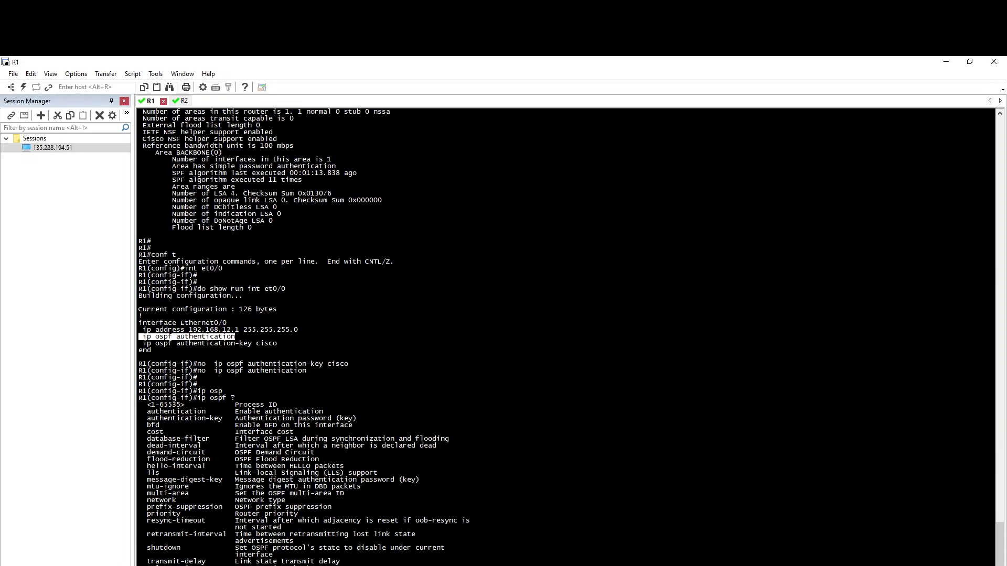
{"action": "type", "text": "me"}
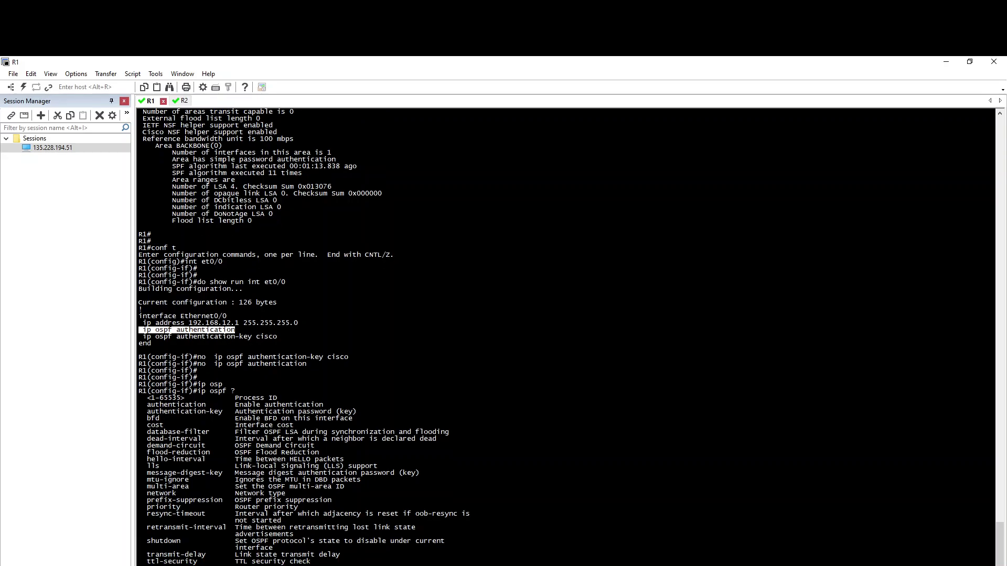
{"action": "key", "text": "Tab"}
{"action": "type", "text": "?"}
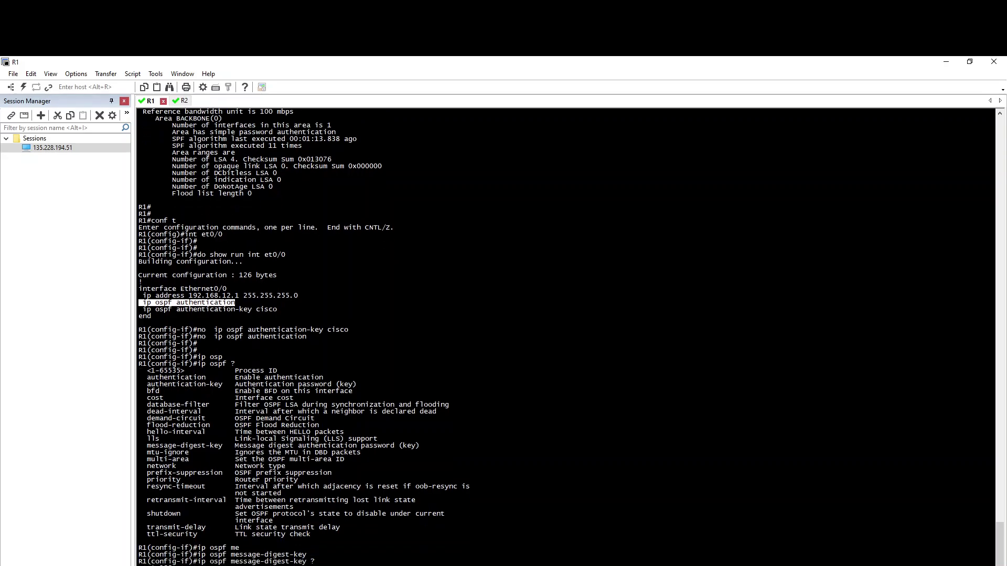
{"action": "key", "text": "BackSpace"}
{"action": "type", "text": "1 ?"}
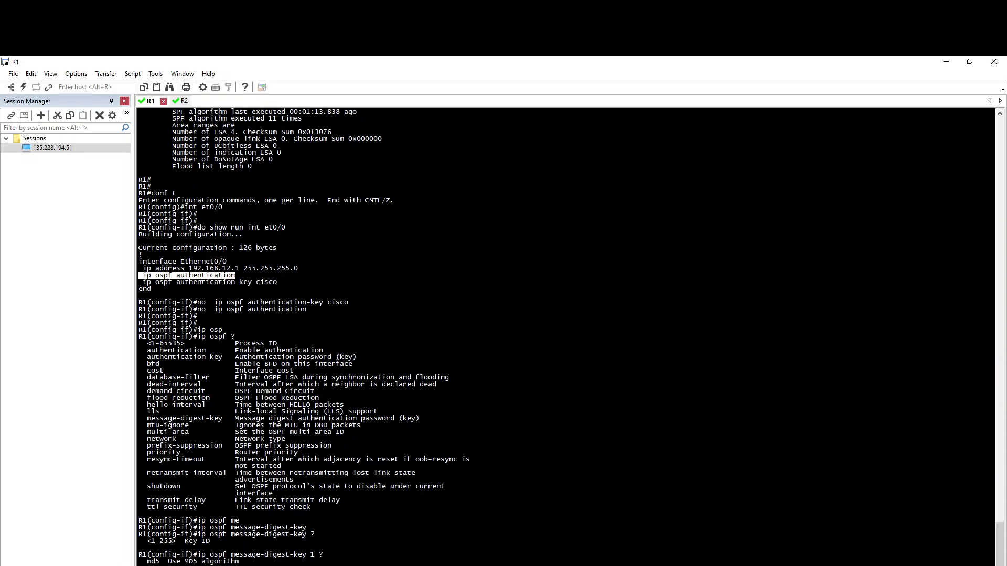
{"action": "type", "text": "m"}
{"action": "key", "text": "Tab"}
{"action": "type", "text": "?"}
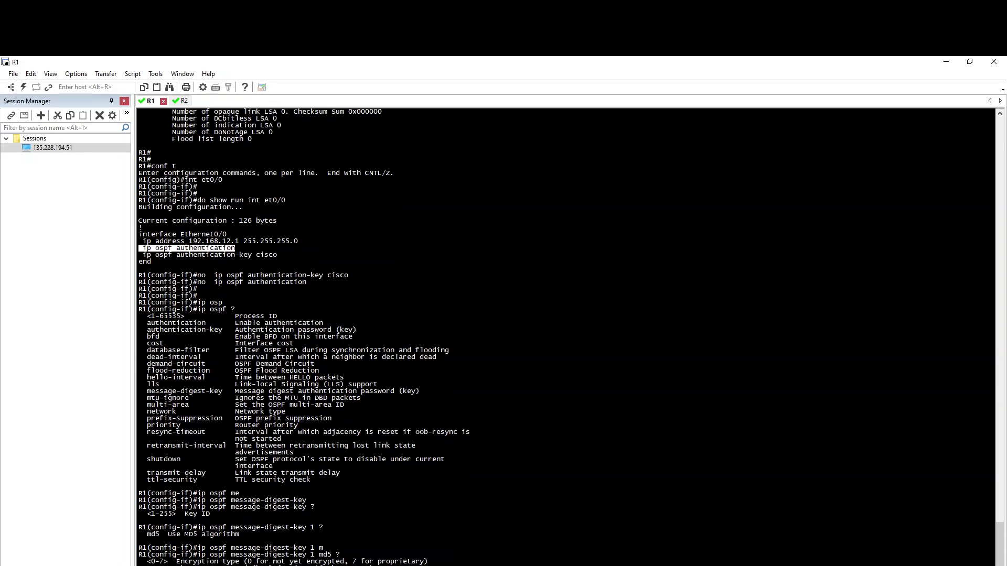
{"action": "key", "text": "alt+Tab"}
{"action": "key", "text": "alt+Tab"}
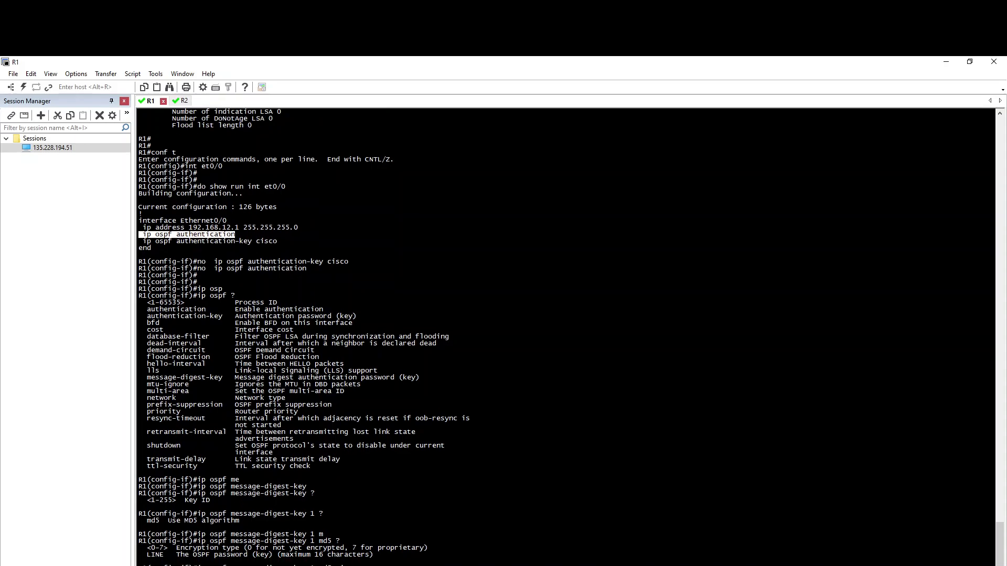
{"action": "key", "text": "Return"}
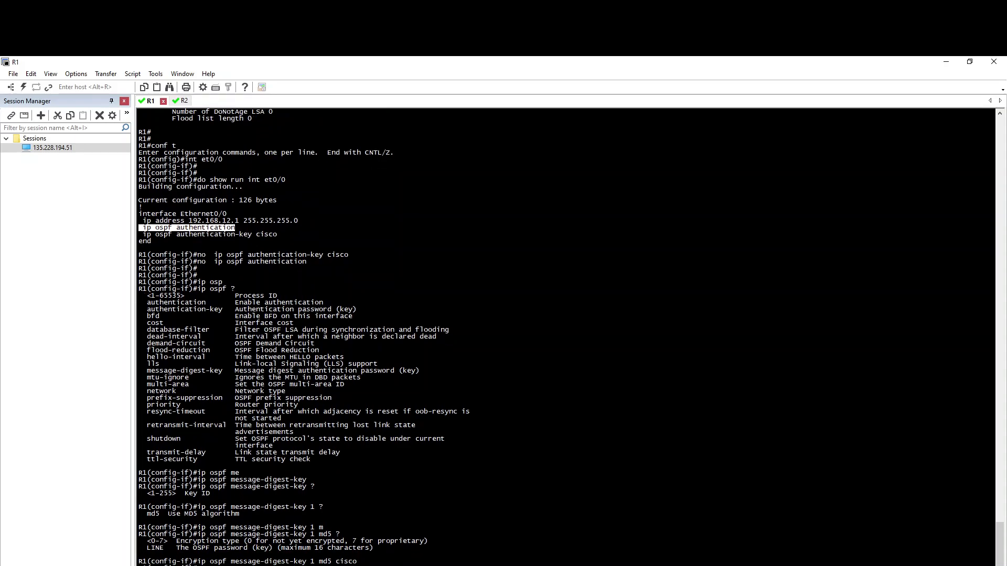
Step: List the ip ospf message-digest-key options again and show the OSPF authentication summary slide
{"action": "key", "text": "Return"}
{"action": "key", "text": "Return"}
{"action": "type", "text": "ip ospf message-digest-key ?"}
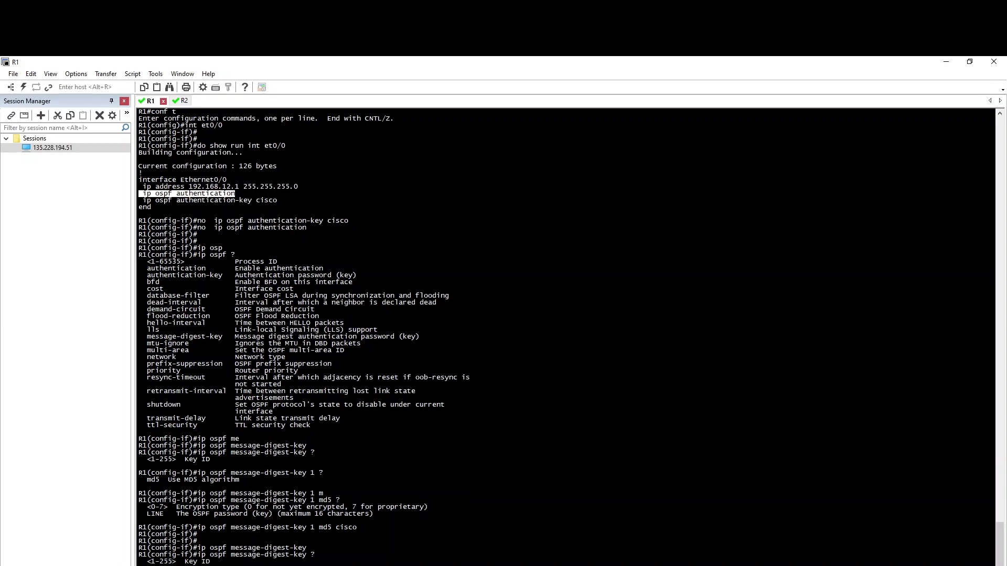
{"action": "key", "text": "alt+Tab"}
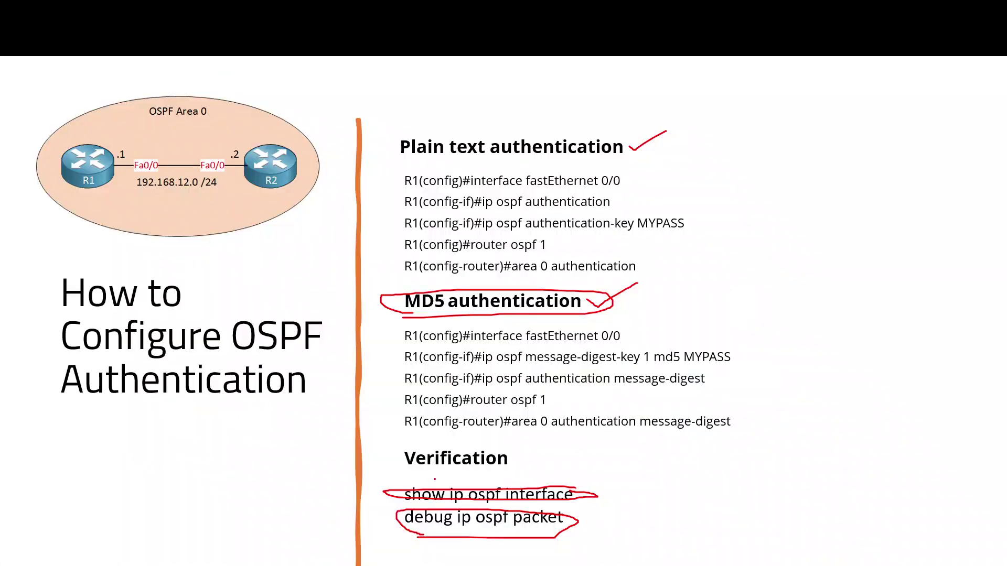
Step: Apply ip ospf authentication message-digest on R1 Et0/0 and highlight the neighbor 2.0.0.1 DOWN log
{"action": "key", "text": "alt+Tab"}
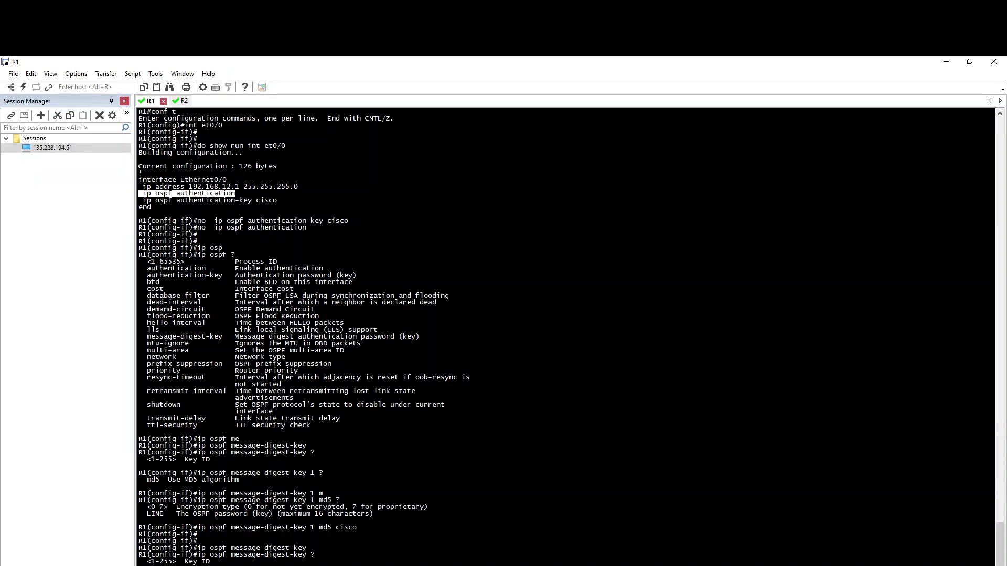
{"action": "scroll", "coordinate": [566, 336], "scroll_direction": "down", "scroll_amount": 3}
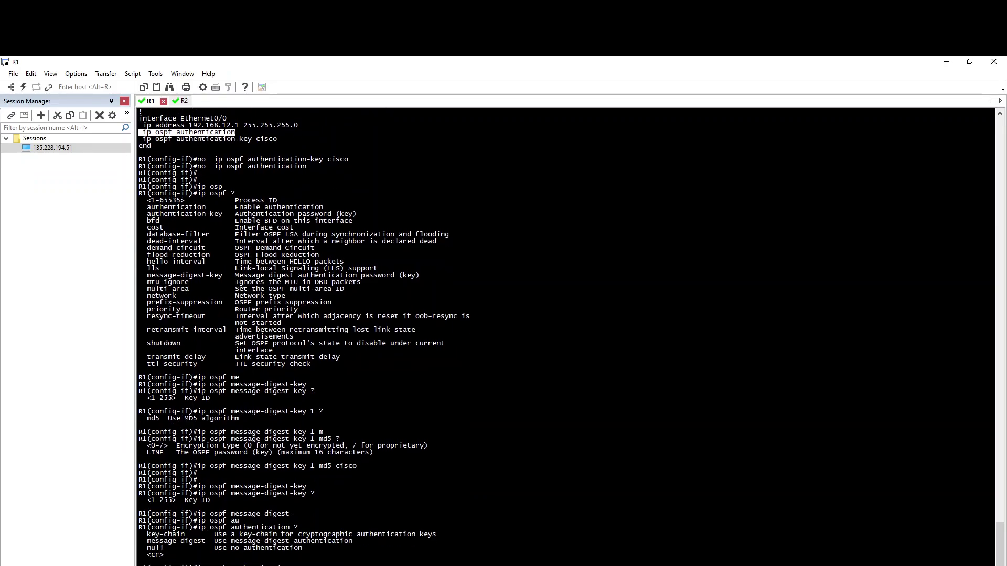
{"action": "scroll", "coordinate": [567, 336], "scroll_direction": "down", "scroll_amount": 1}
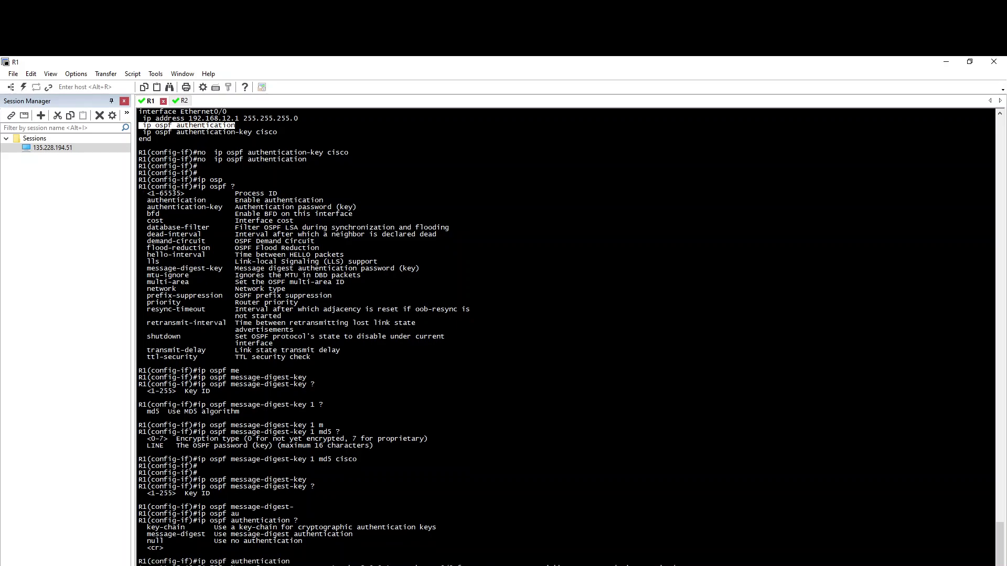
{"action": "scroll", "coordinate": [567, 336], "scroll_direction": "down", "scroll_amount": 5}
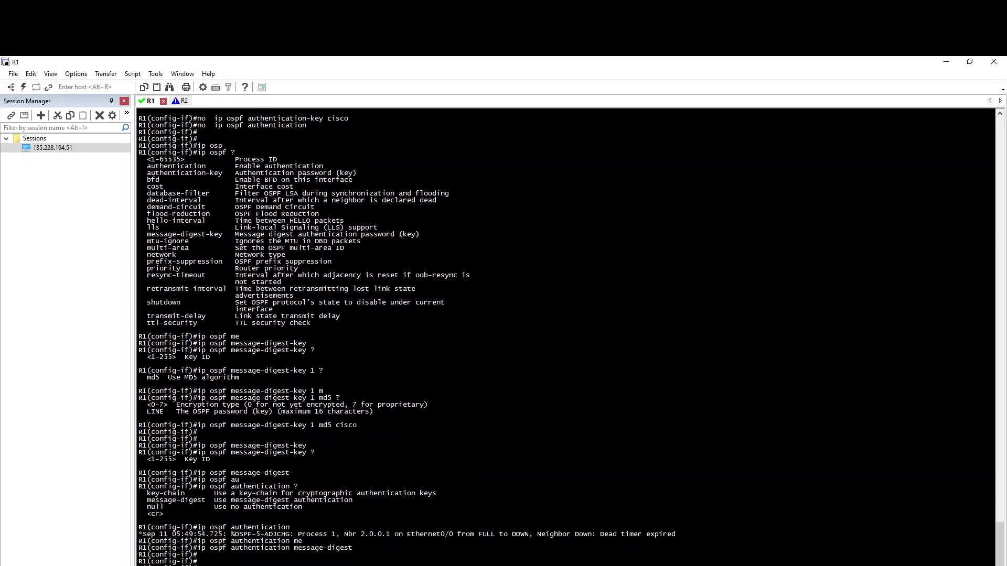
{"action": "scroll", "coordinate": [566, 336], "scroll_direction": "down", "scroll_amount": 1}
{"action": "scroll", "coordinate": [391, 545], "scroll_direction": "down", "scroll_amount": 2}
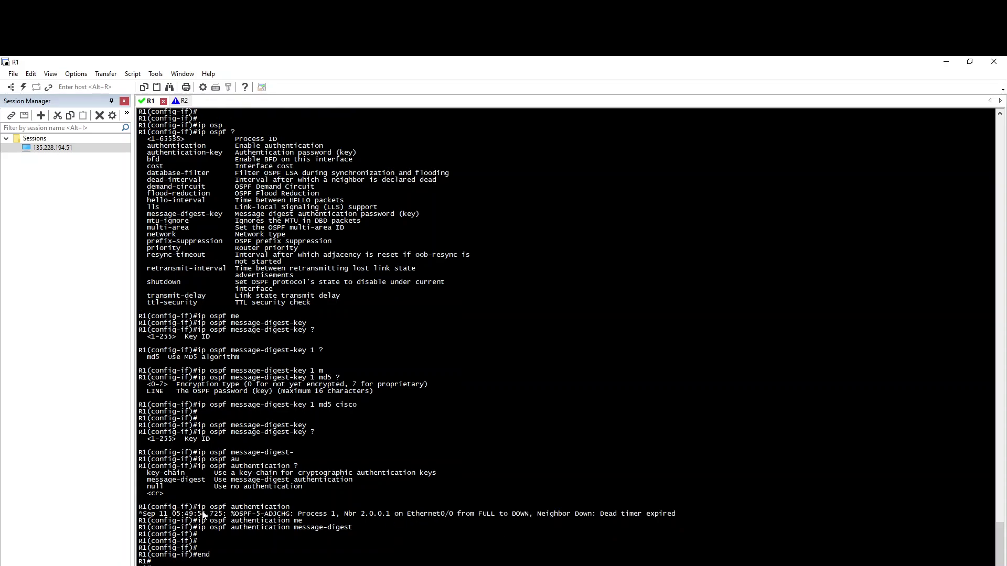
{"action": "left_click_drag", "start_coordinate": [202, 514], "coordinate": [377, 533]}
{"action": "left_click", "coordinate": [393, 556]}
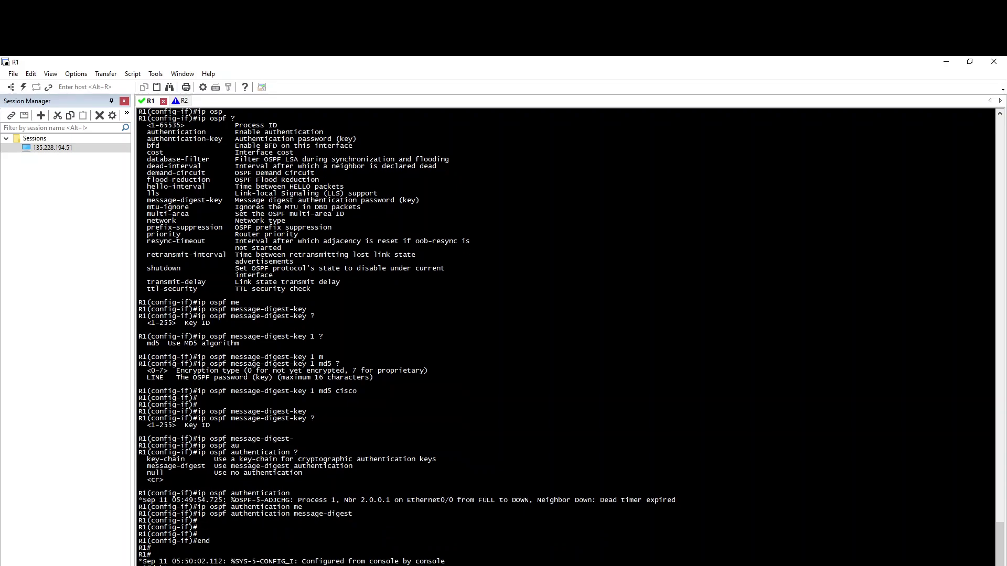
Step: Run debug ip ospf packet and debug ip ospf adj, then turn adjacency debugging off
{"action": "type", "text": "debug ip ospf pac"}
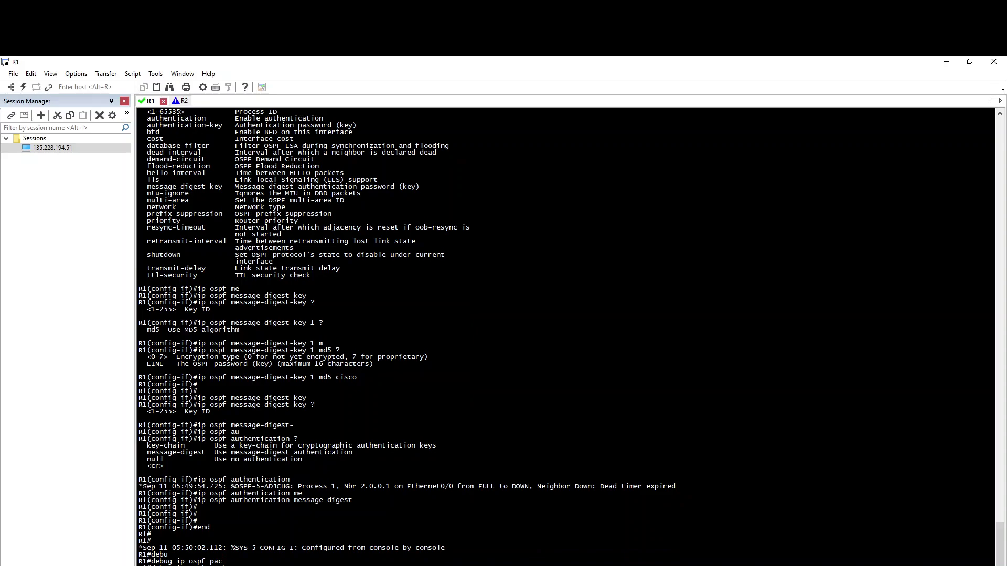
{"action": "key", "text": "Return"}
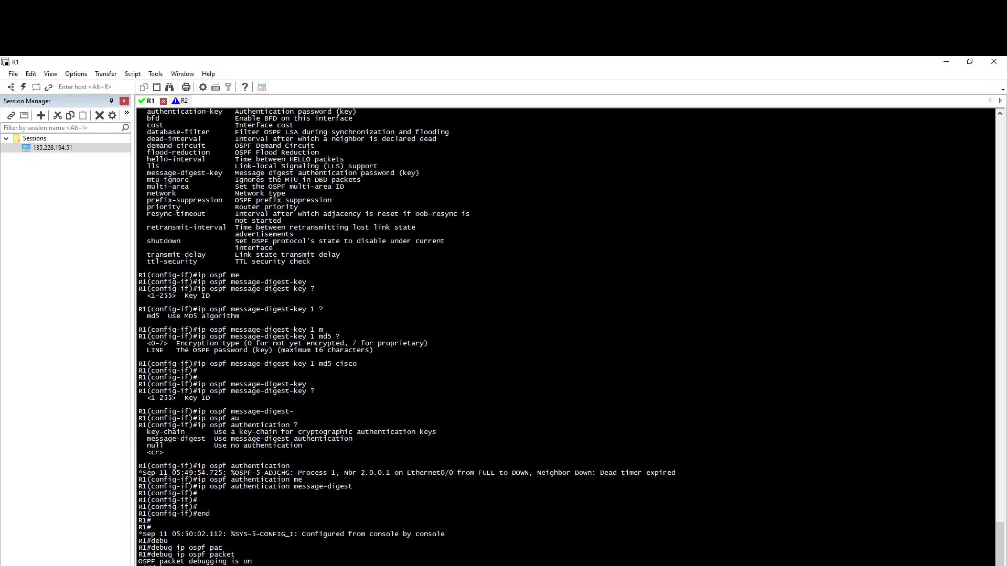
{"action": "type", "text": "debug ip ospf ad"}
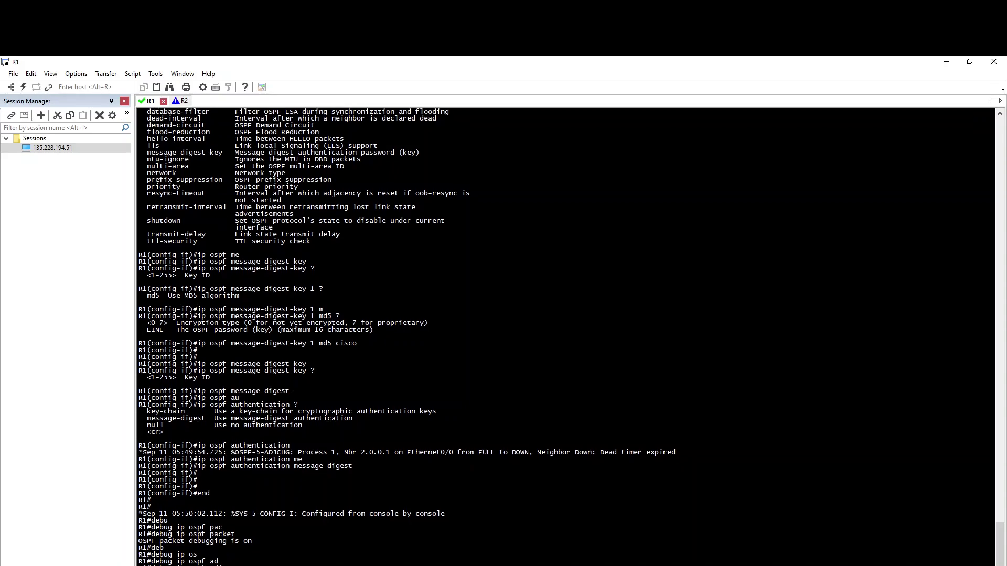
{"action": "type", "text": "j"}
{"action": "key", "text": "Tab"}
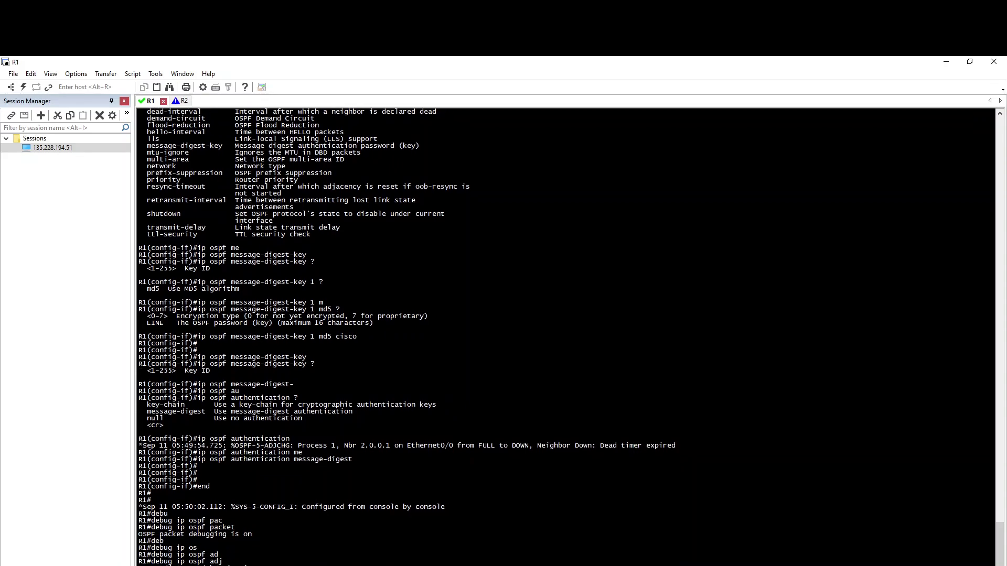
{"action": "key", "text": "Return"}
{"action": "type", "text": "de"}
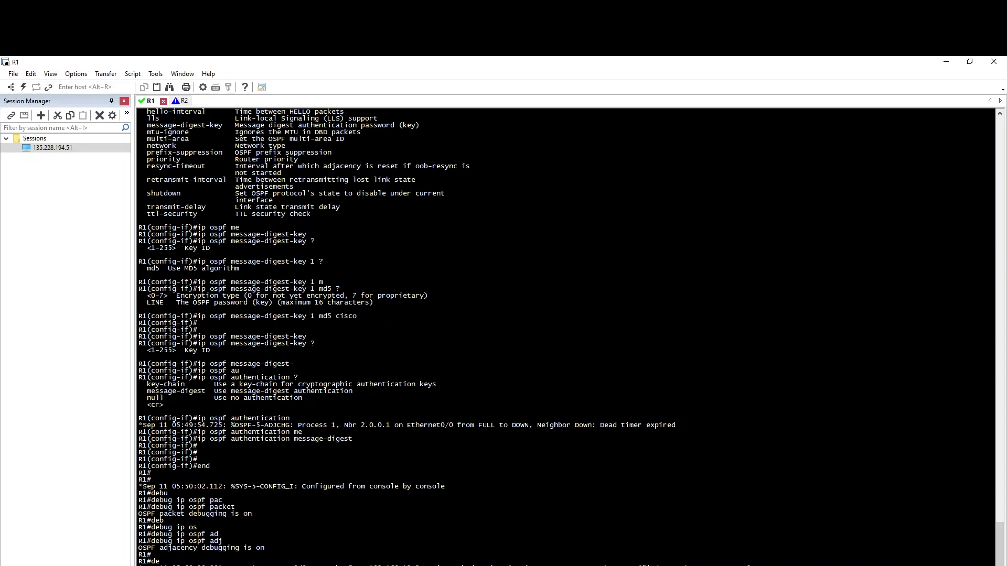
{"action": "type", "text": "b"}
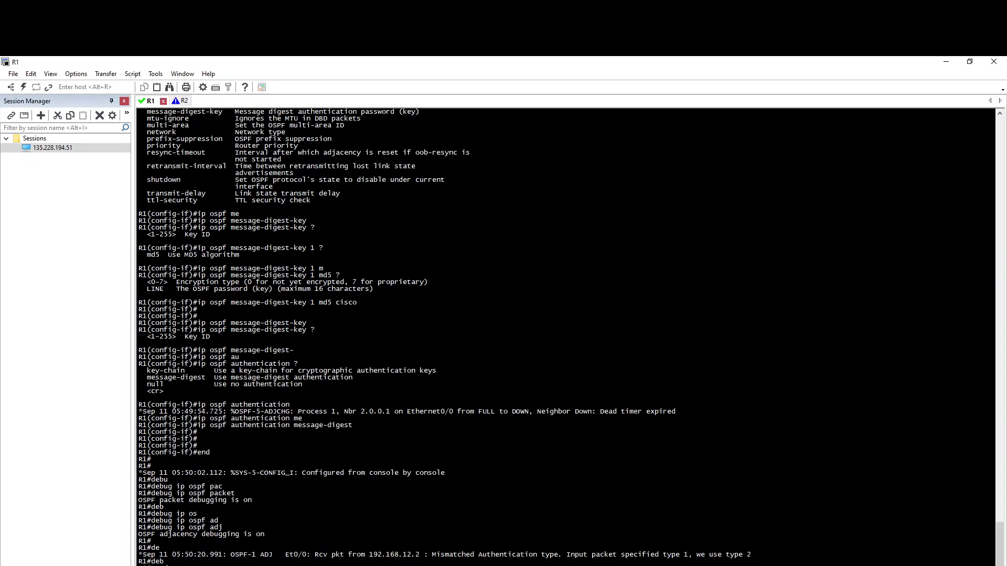
{"action": "type", "text": "e"}
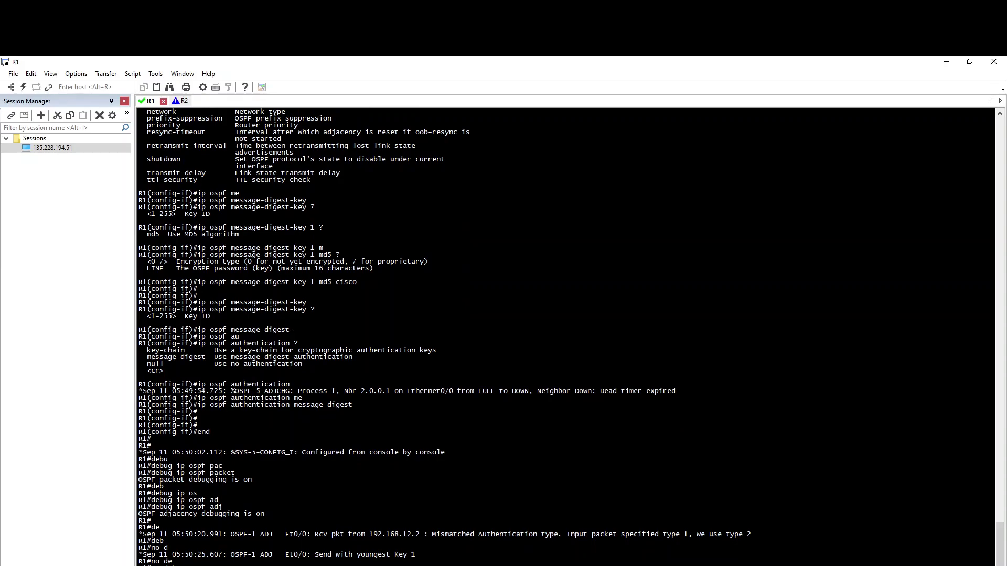
{"action": "key", "text": "Return"}
{"action": "key", "text": "Up"}
{"action": "key", "text": "BackSpace"}
{"action": "key", "text": "BackSpace"}
{"action": "type", "text": "he"}
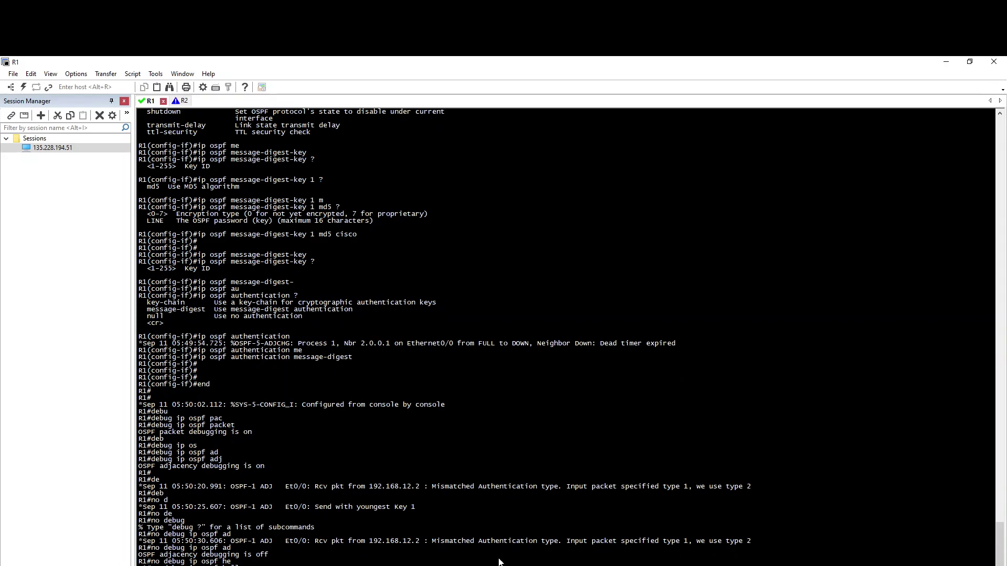
Step: Highlight the mismatched authentication line (received type 1, we use type 2), then switch to R2
{"action": "left_click_drag", "start_coordinate": [429, 545], "coordinate": [562, 547]}
{"action": "left_click_drag", "start_coordinate": [567, 545], "coordinate": [747, 546]}
{"action": "left_click", "coordinate": [753, 546]}
{"action": "left_click_drag", "start_coordinate": [140, 543], "coordinate": [909, 549]}
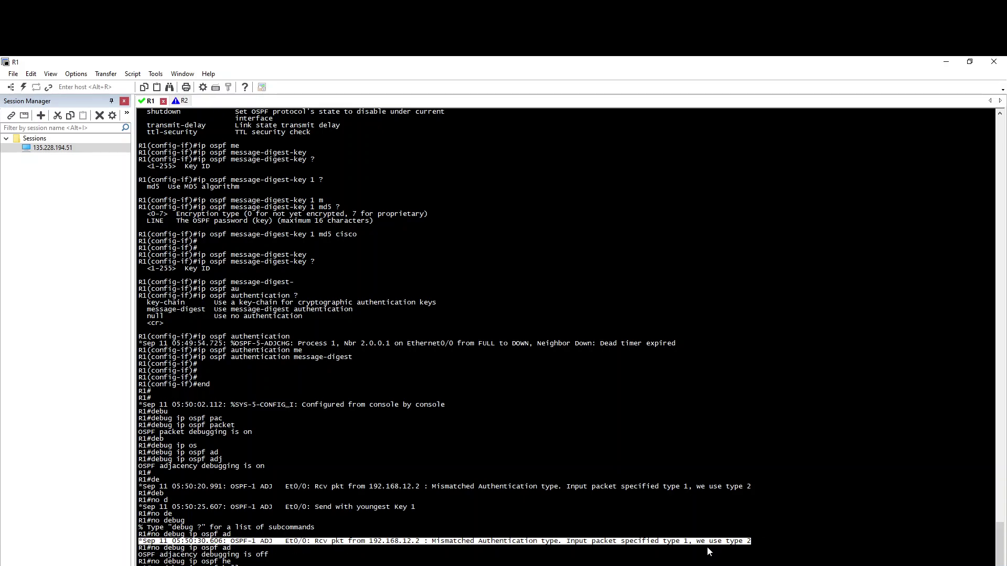
{"action": "left_click", "coordinate": [708, 547]}
{"action": "left_click_drag", "start_coordinate": [700, 545], "coordinate": [751, 544]}
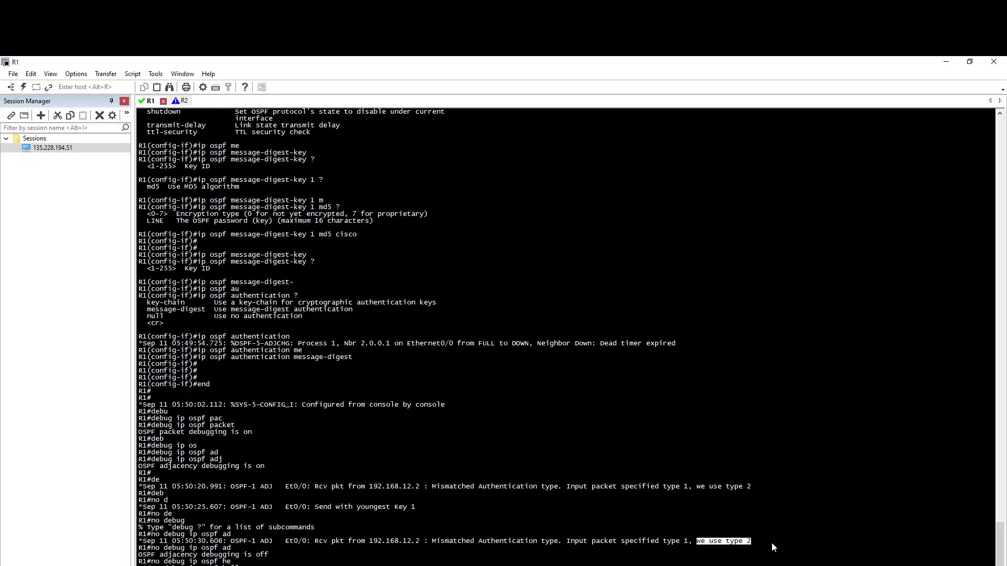
{"action": "left_click", "coordinate": [751, 544]}
{"action": "left_click", "coordinate": [181, 101]}
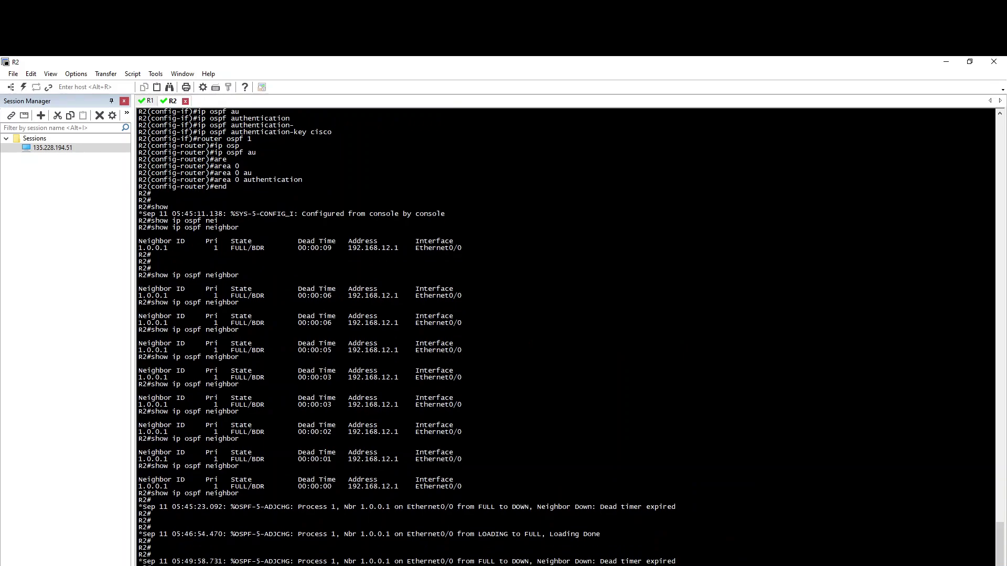
Step: On R2, enter conf t and Ethernet0/0 interface configuration
{"action": "key", "text": "Return"}
{"action": "key", "text": "Return"}
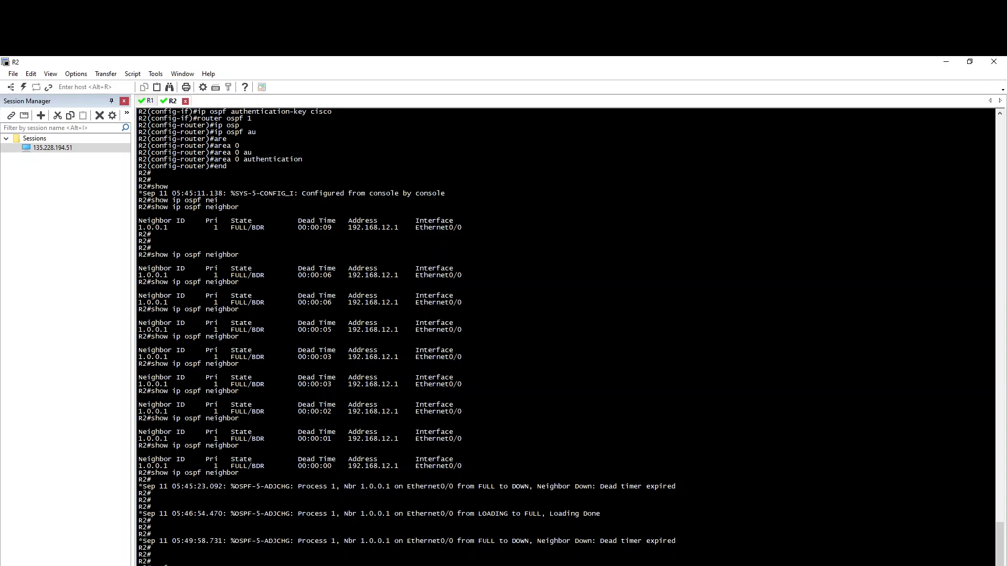
{"action": "type", "text": "conf t"}
{"action": "key", "text": "Return"}
{"action": "type", "text": "int et0/0"}
{"action": "key", "text": "Return"}
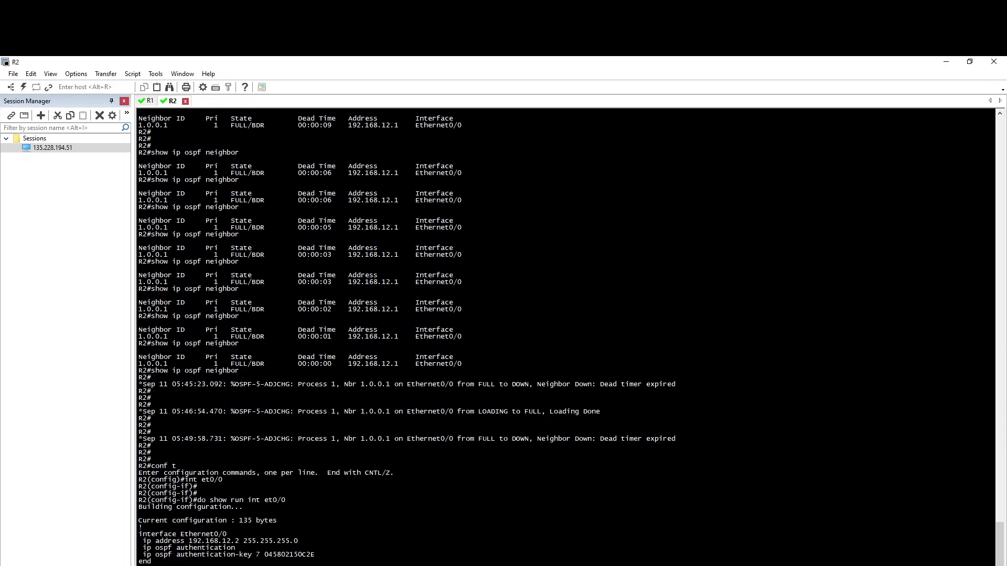
Step: Highlight R2 Et0/0's ip ospf authentication line and its encrypted authentication key
{"action": "left_click_drag", "start_coordinate": [143, 548], "coordinate": [247, 555]}
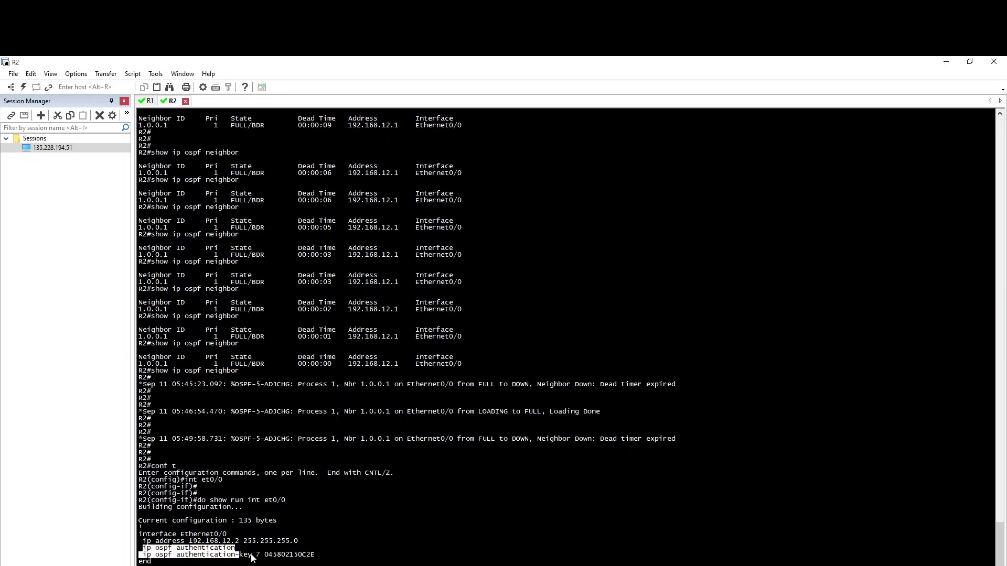
{"action": "scroll", "coordinate": [351, 485], "scroll_direction": "down", "scroll_amount": 1}
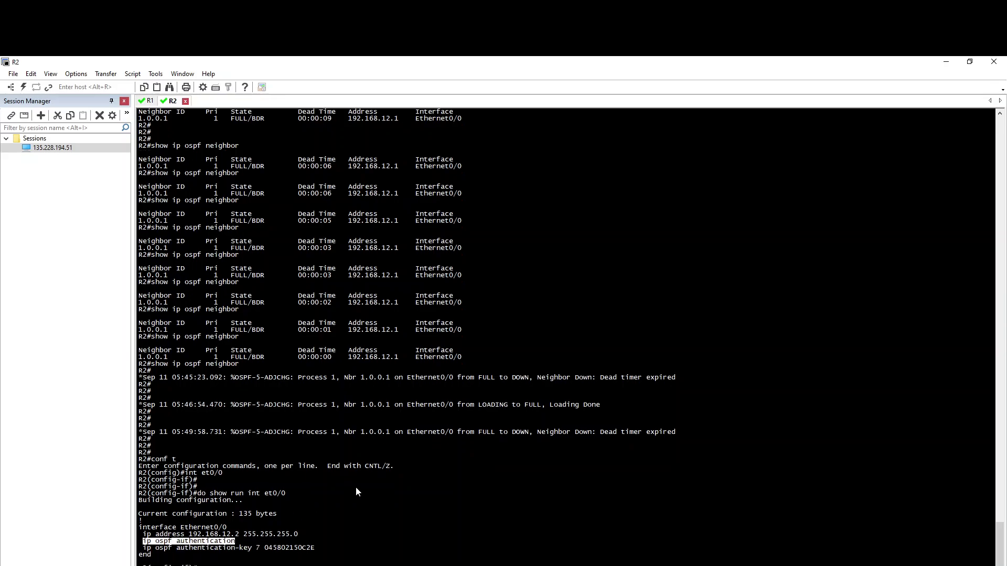
{"action": "left_click", "coordinate": [350, 513]}
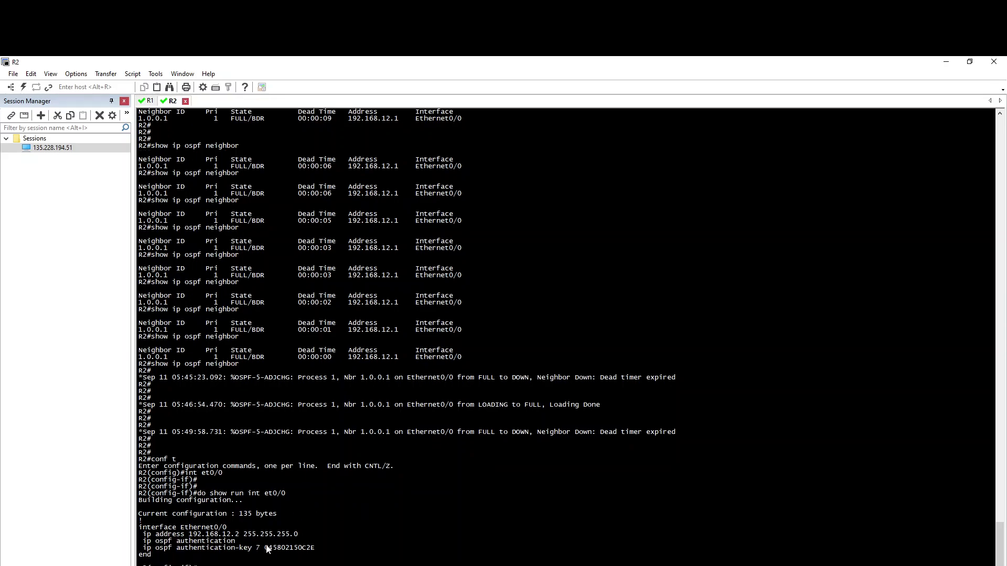
{"action": "mouse_move", "coordinate": [267, 549]}
{"action": "left_mouse_down"}
{"action": "mouse_move", "coordinate": [326, 550]}
{"action": "mouse_move", "coordinate": [263, 549]}
{"action": "left_mouse_up"}
{"action": "left_click", "coordinate": [307, 473]}
{"action": "left_click", "coordinate": [323, 525]}
Step: Remove plain-text OSPF authentication from R2's Ethernet0/0 and leave configuration mode
{"action": "key", "text": "Return"}
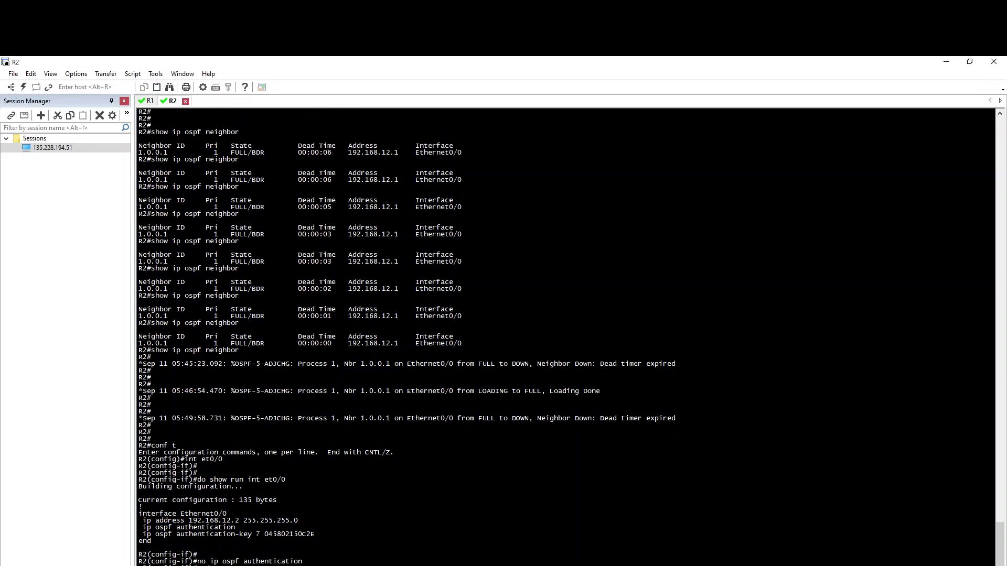
{"action": "type", "text": "end"}
{"action": "key", "text": "Return"}
Step: List R2's running-config service lines with show run | in serv
{"action": "type", "text": "sh"}
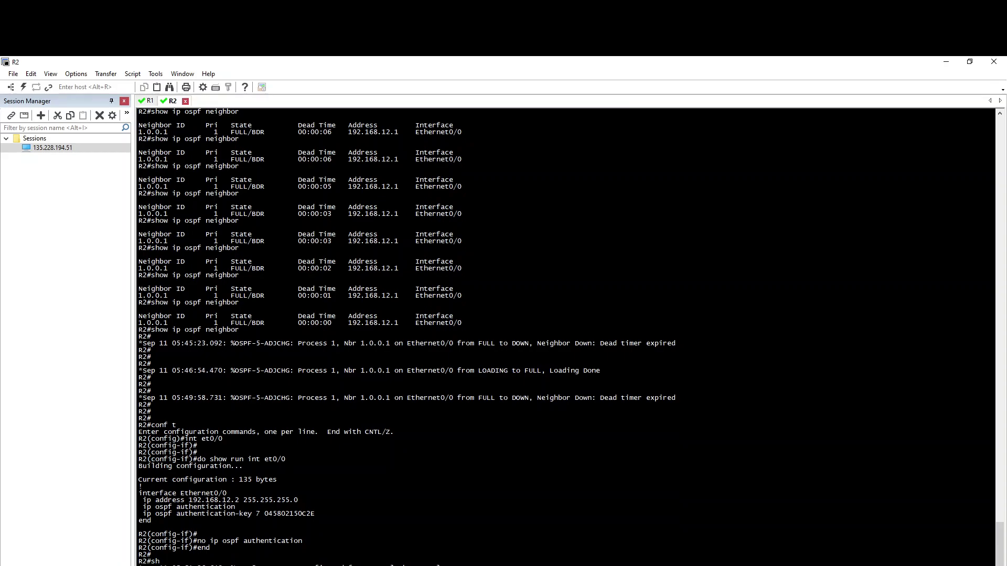
{"action": "type", "text": "ow run"}
{"action": "key", "text": "Tab"}
{"action": "type", "text": "| mat servic"}
{"action": "key", "text": "Return"}
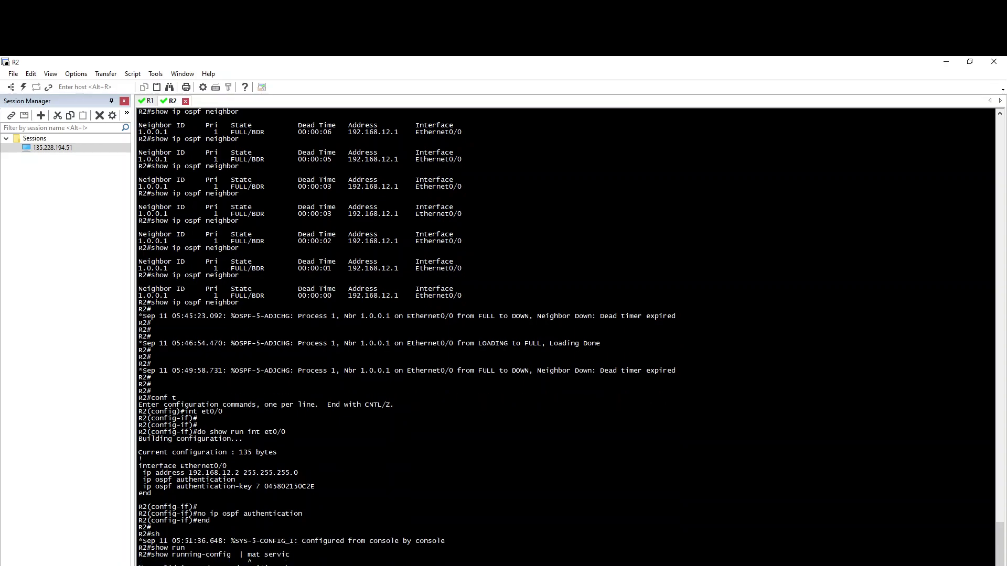
{"action": "key", "text": "Up"}
{"action": "key", "text": "BackSpace"}
{"action": "key", "text": "BackSpace"}
{"action": "key", "text": "BackSpace"}
{"action": "key", "text": "BackSpace"}
{"action": "key", "text": "BackSpace"}
{"action": "key", "text": "BackSpace"}
{"action": "key", "text": "BackSpace"}
{"action": "key", "text": "BackSpace"}
{"action": "key", "text": "BackSpace"}
{"action": "key", "text": "BackSpace"}
{"action": "type", "text": "in serv"}
{"action": "key", "text": "Return"}
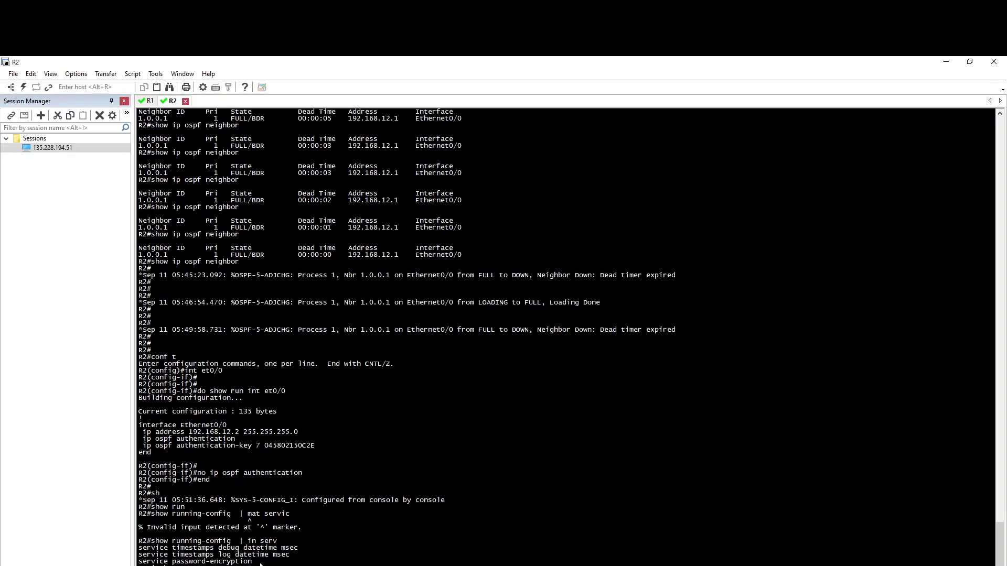
Step: Disable service password-encryption on R2 with no service password-encryption
{"action": "left_click_drag", "start_coordinate": [252, 563], "coordinate": [135, 562]}
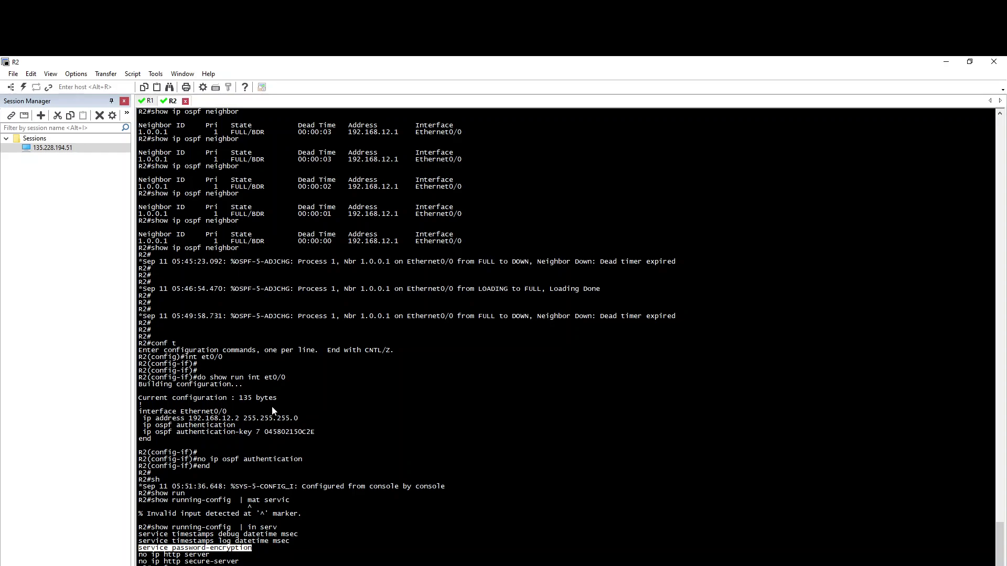
{"action": "key", "text": "Return"}
{"action": "type", "text": "no"}
{"action": "key", "text": "shift+Insert"}
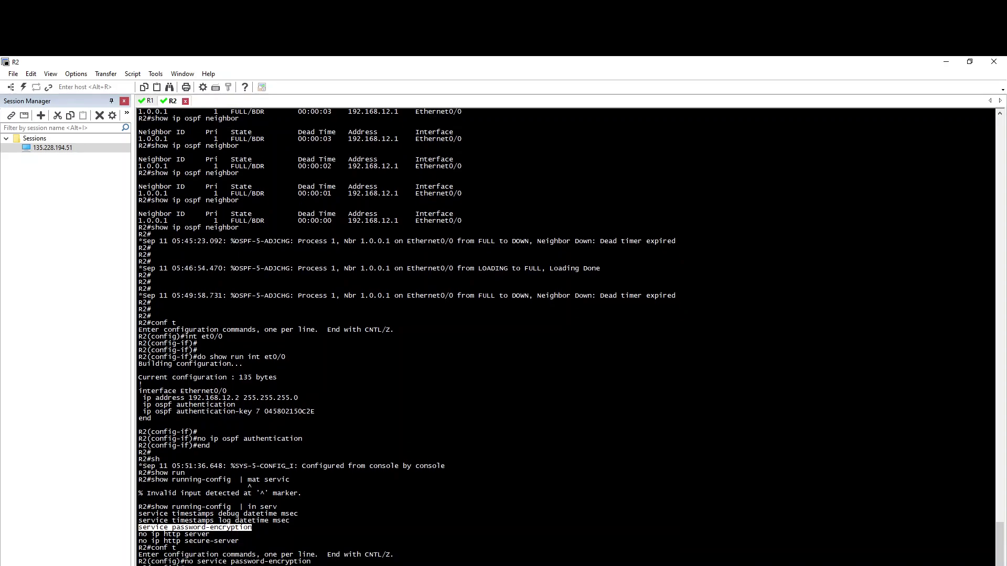
{"action": "key", "text": "Return"}
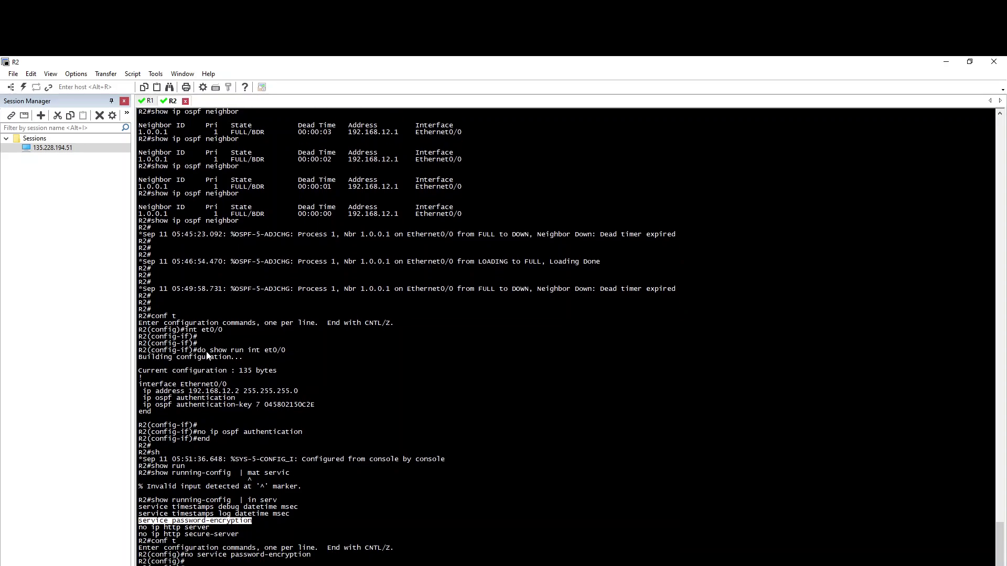
{"action": "key", "text": "Return"}
Step: Exit configuration mode and display R2's Ethernet0/0 running configuration
{"action": "type", "text": "end"}
{"action": "key", "text": "Return"}
{"action": "left_click_drag", "start_coordinate": [285, 337], "coordinate": [214, 340]}
{"action": "right_click", "coordinate": [397, 354]}
{"action": "key", "text": "Return"}
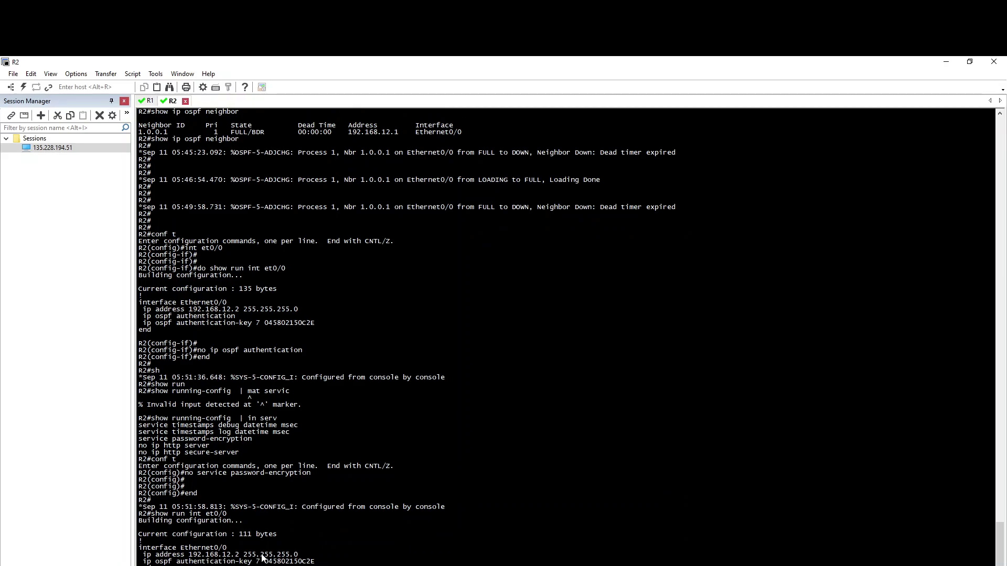
Step: Save R2's configuration with wr, then recheck Ethernet0/0 and the service settings
{"action": "type", "text": "wr"}
{"action": "key", "text": "Return"}
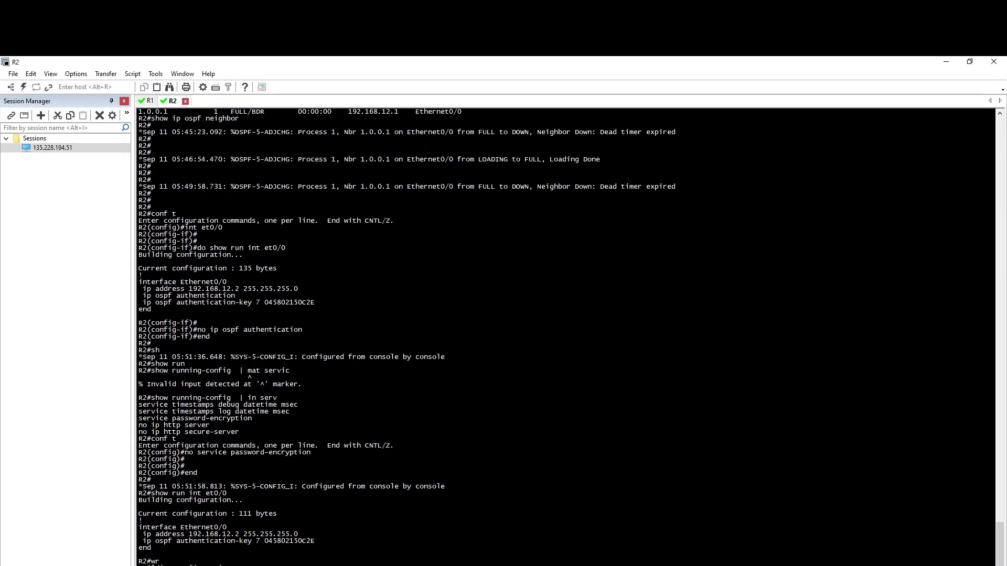
{"action": "key", "text": "shift+Insert"}
{"action": "key", "text": "Return"}
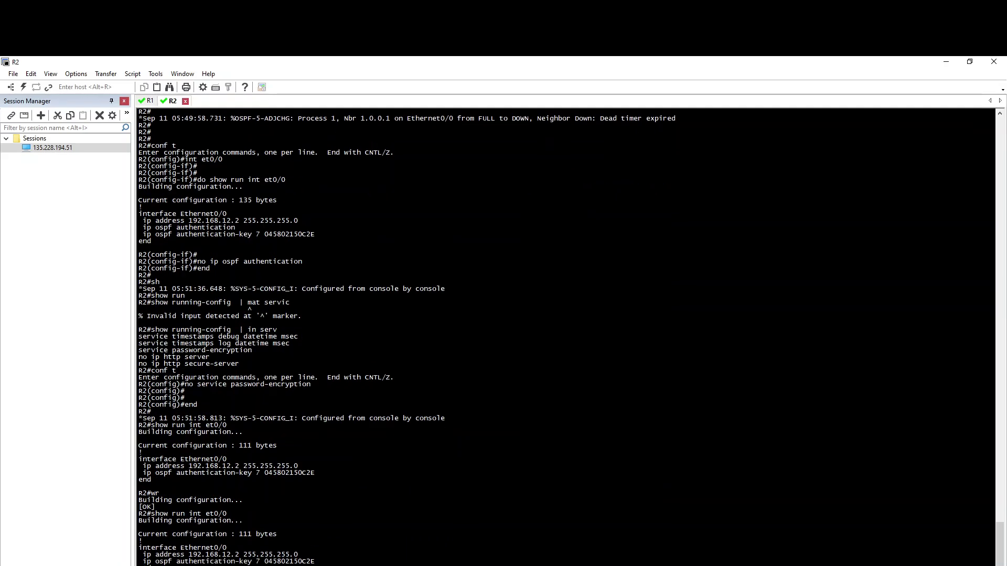
{"action": "key", "text": "shift+Insert"}
{"action": "key", "text": "Return"}
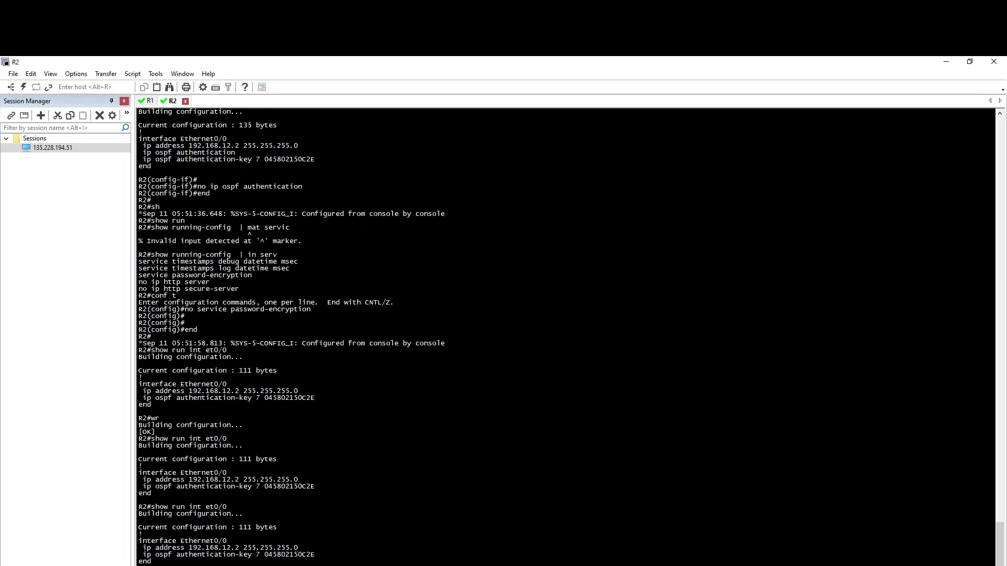
{"action": "key", "text": "shift+Insert"}
{"action": "key", "text": "Return"}
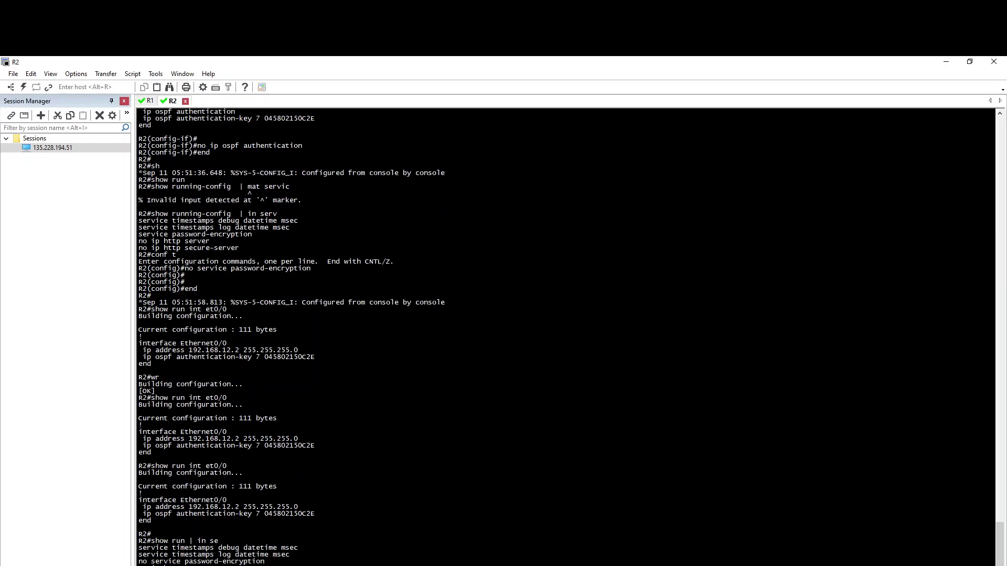
{"action": "left_click", "coordinate": [149, 101]}
{"action": "scroll", "coordinate": [244, 213], "scroll_direction": "down", "scroll_amount": 1}
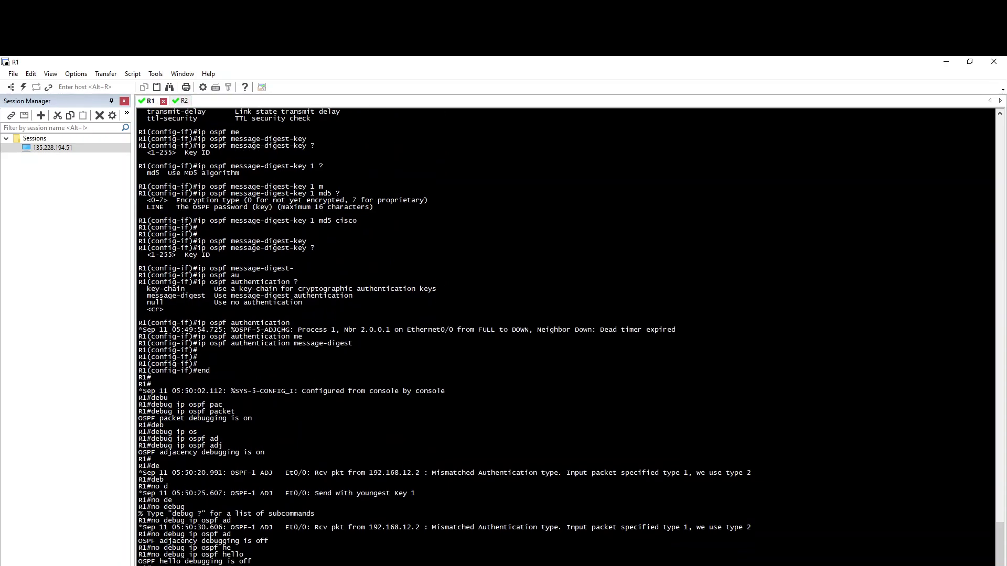
{"action": "scroll", "coordinate": [567, 336], "scroll_direction": "down", "scroll_amount": 4}
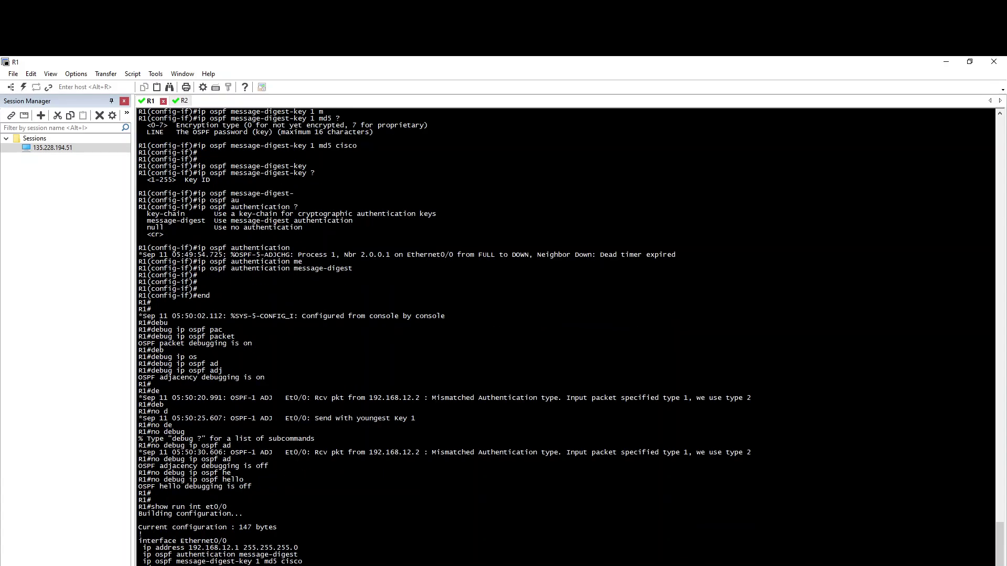
{"action": "left_click_drag", "start_coordinate": [308, 562], "coordinate": [179, 562]}
{"action": "left_click", "coordinate": [179, 563]}
{"action": "scroll", "coordinate": [567, 335], "scroll_direction": "down", "scroll_amount": 2}
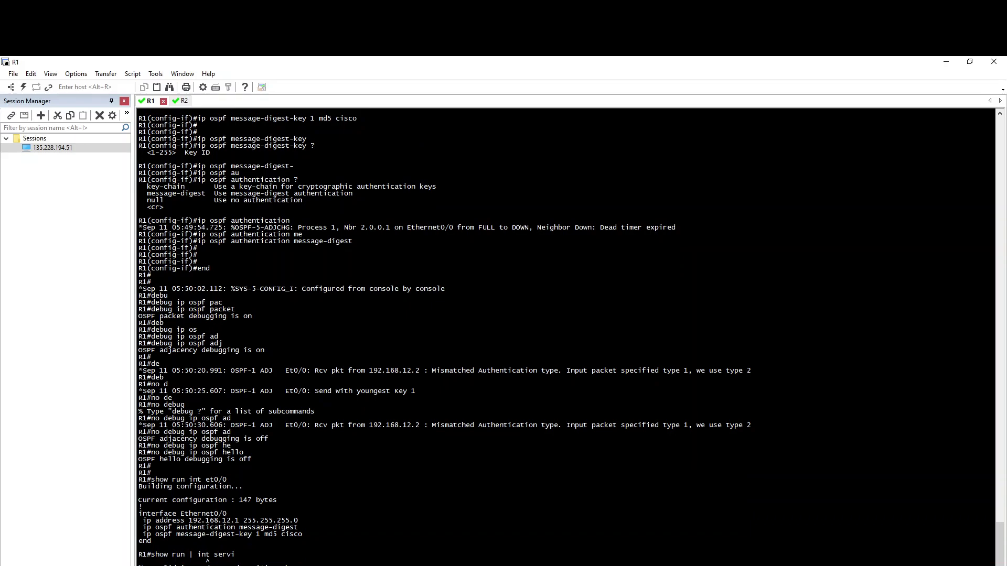
{"action": "scroll", "coordinate": [567, 335], "scroll_direction": "down", "scroll_amount": 2}
{"action": "left_click_drag", "start_coordinate": [139, 563], "coordinate": [263, 563]}
{"action": "left_click_drag", "start_coordinate": [303, 494], "coordinate": [281, 496]}
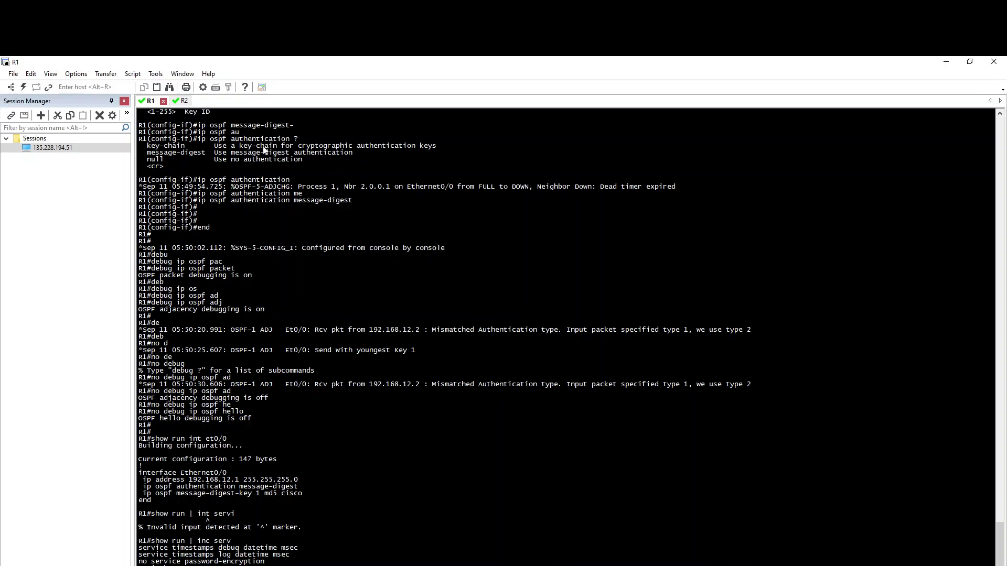
{"action": "left_click", "coordinate": [176, 102]}
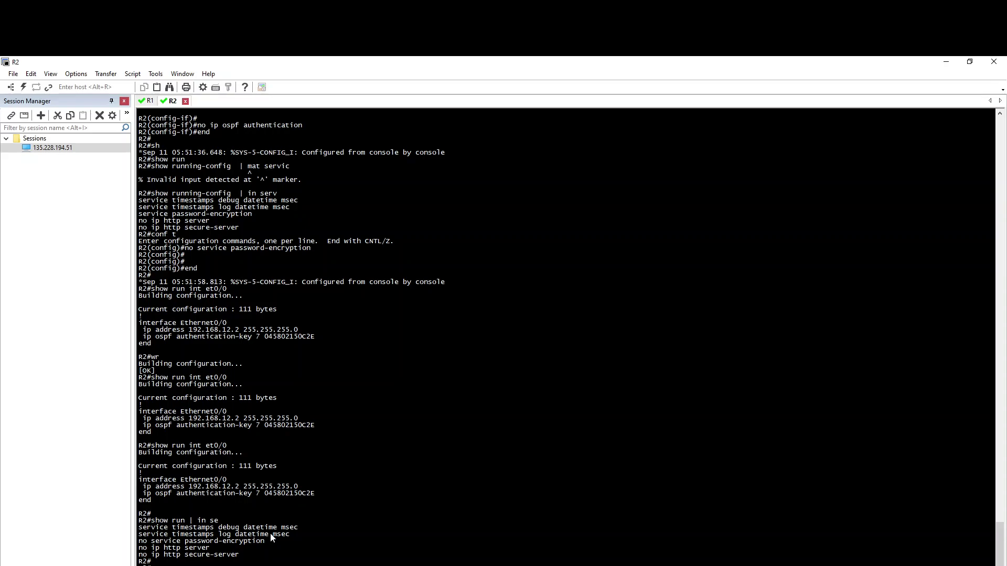
Step: Highlight R2's service settings output and its encrypted authentication-key line
{"action": "left_click_drag", "start_coordinate": [141, 543], "coordinate": [242, 557]}
{"action": "left_click", "coordinate": [242, 558]}
{"action": "left_click_drag", "start_coordinate": [140, 494], "coordinate": [363, 496]}
{"action": "left_click", "coordinate": [364, 491]}
{"action": "key", "text": "Return"}
{"action": "key", "text": "Return"}
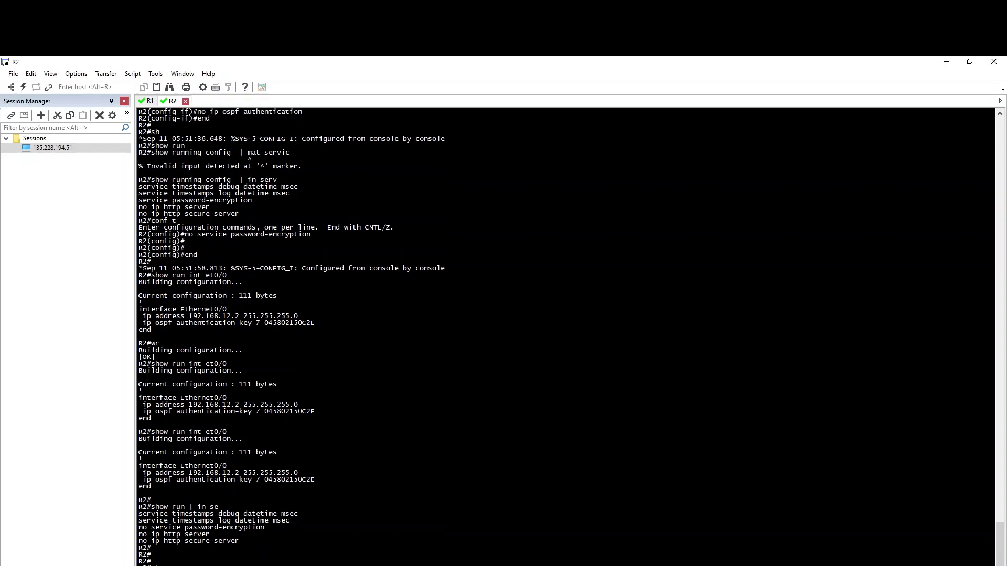
{"action": "key", "text": "Return"}
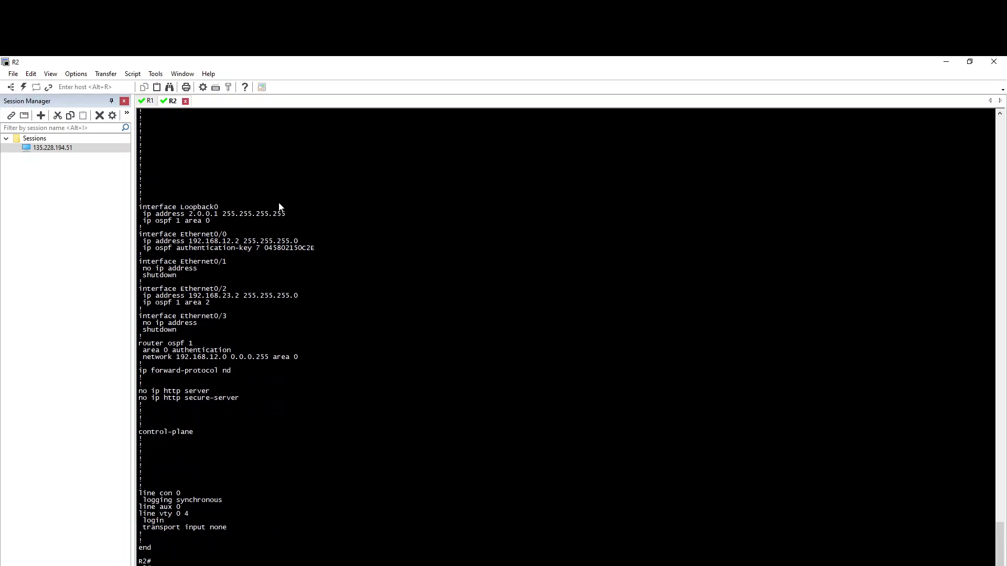
Step: Select the ip ospf authentication-key command text and enter global configuration mode with conf t
{"action": "triple_click", "coordinate": [292, 248]}
{"action": "triple_click", "coordinate": [142, 250]}
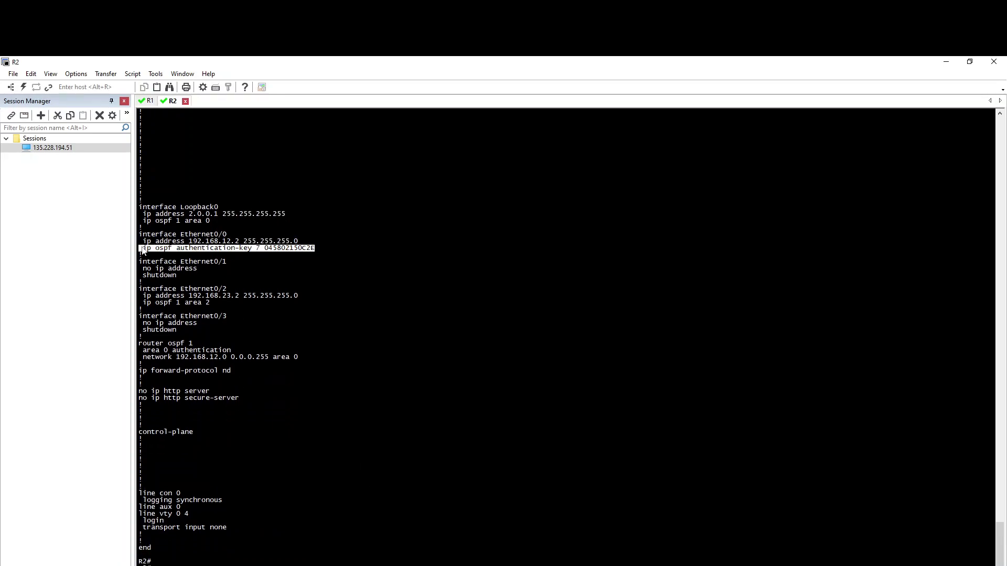
{"action": "left_click_drag", "start_coordinate": [142, 251], "coordinate": [318, 254]}
{"action": "left_click", "coordinate": [317, 256]}
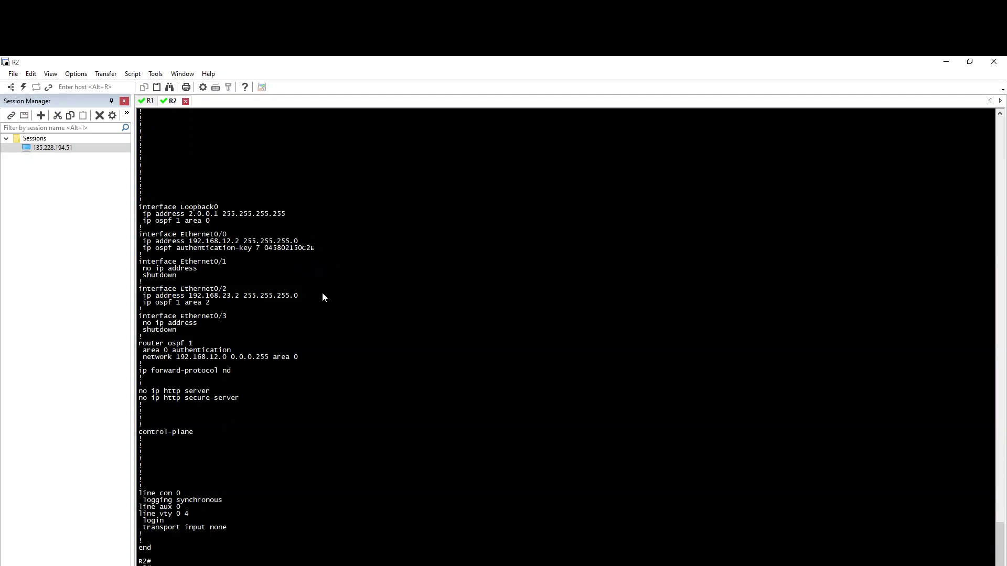
{"action": "key", "text": "Return"}
{"action": "key", "text": "Return"}
{"action": "key", "text": "Return"}
{"action": "key", "text": "Return"}
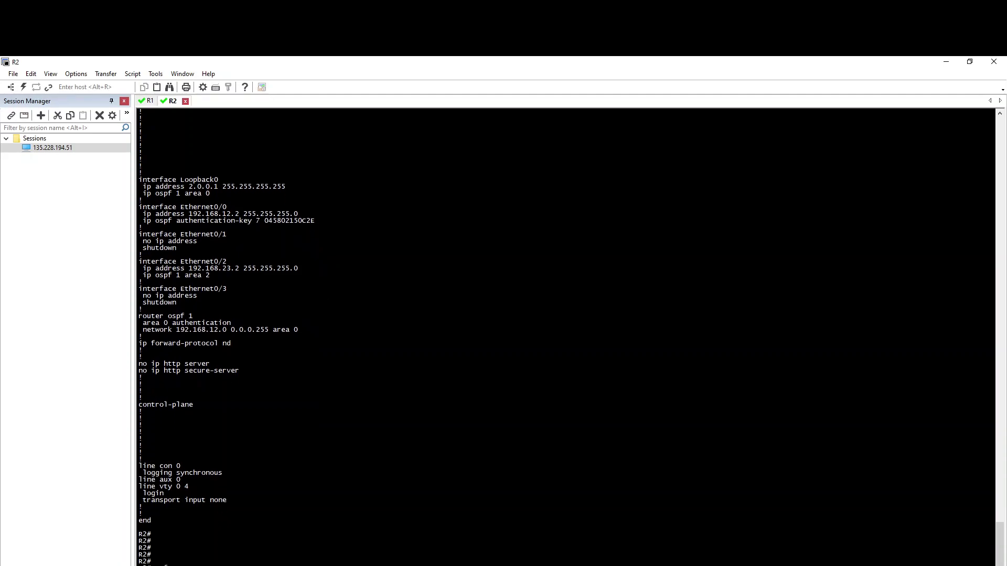
{"action": "type", "text": "conf t"}
{"action": "key", "text": "Return"}
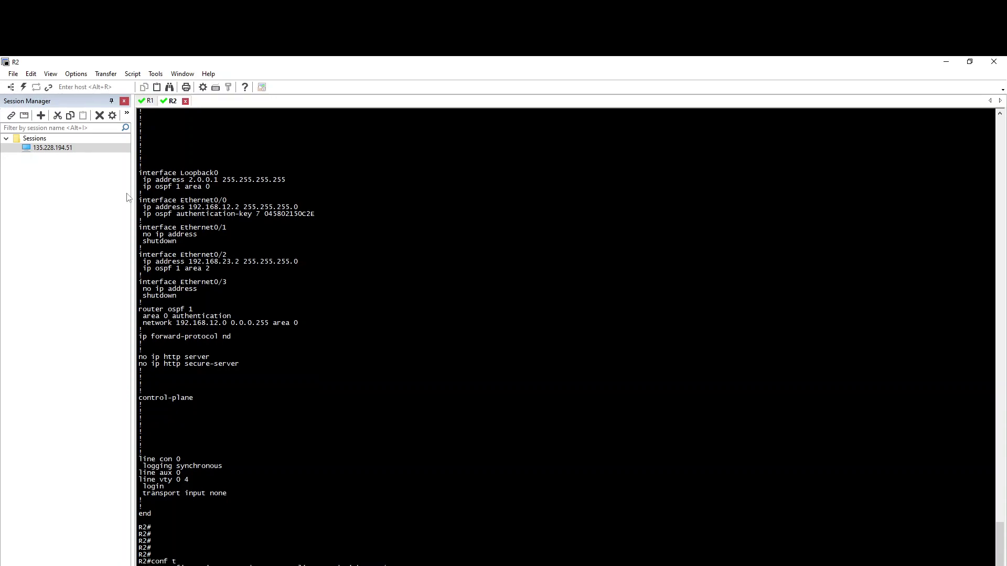
Step: Remove the encrypted OSPF authentication key from R2's Ethernet0/0
{"action": "left_click_drag", "start_coordinate": [143, 214], "coordinate": [297, 221]}
{"action": "type", "text": "int et0/0"}
{"action": "key", "text": "Return"}
{"action": "type", "text": "no"}
{"action": "key", "text": "shift+Insert"}
{"action": "key", "text": "Return"}
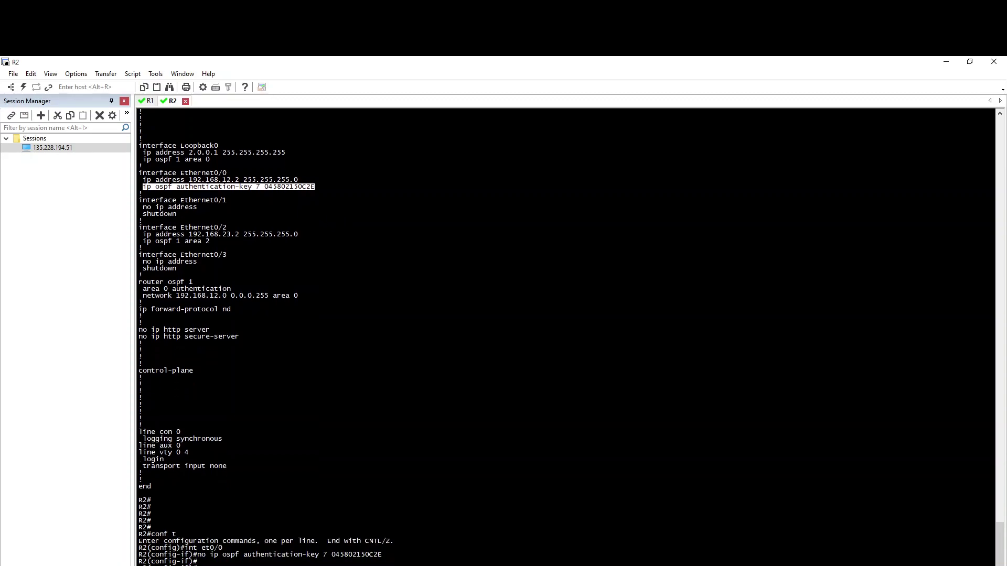
{"action": "key", "text": "Return"}
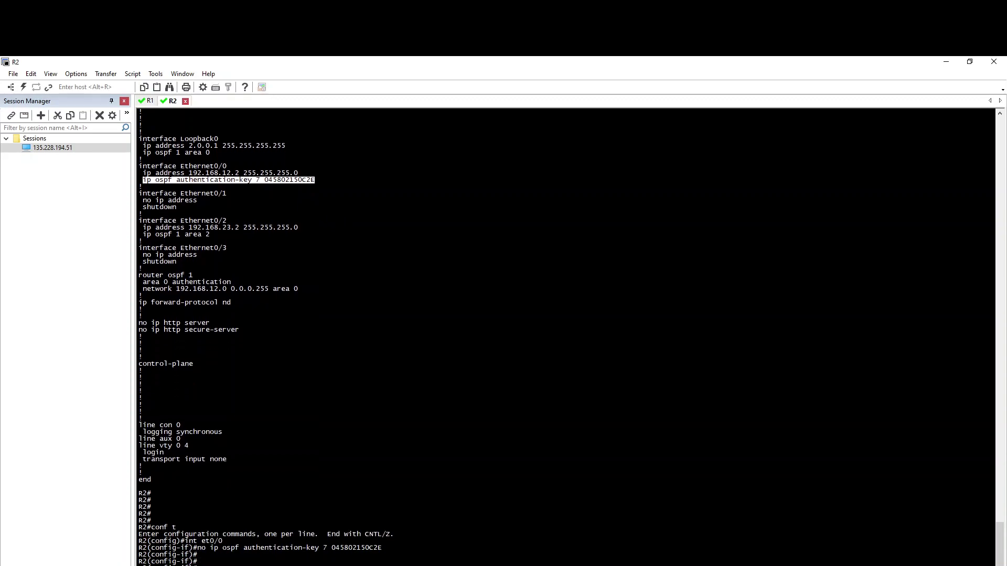
{"action": "key", "text": "Return"}
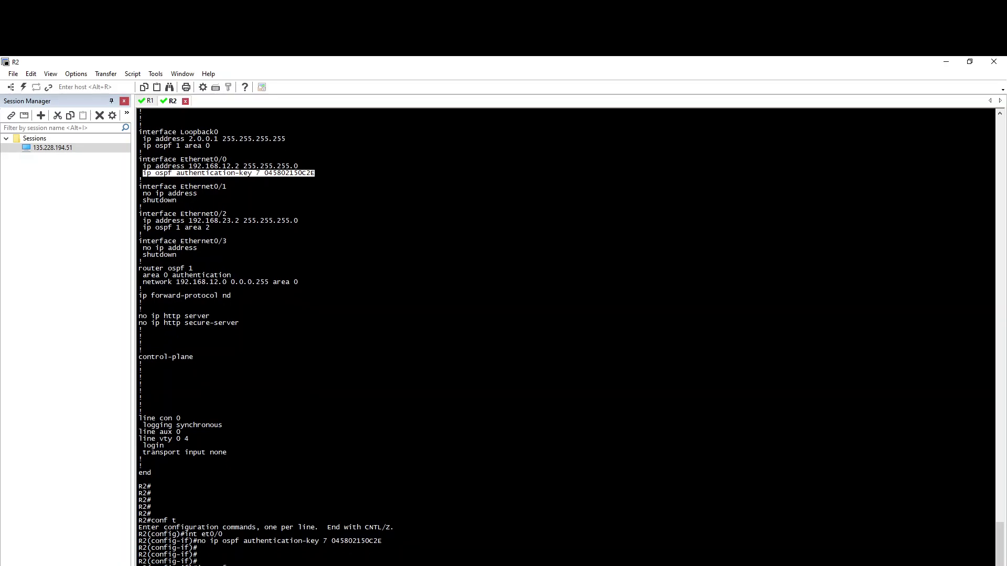
Step: Enable ip ospf authentication message-digest on Ethernet0/0
{"action": "key", "text": "Tab"}
{"action": "type", "text": "au"}
{"action": "key", "text": "Tab"}
{"action": "type", "text": "thentication ?"}
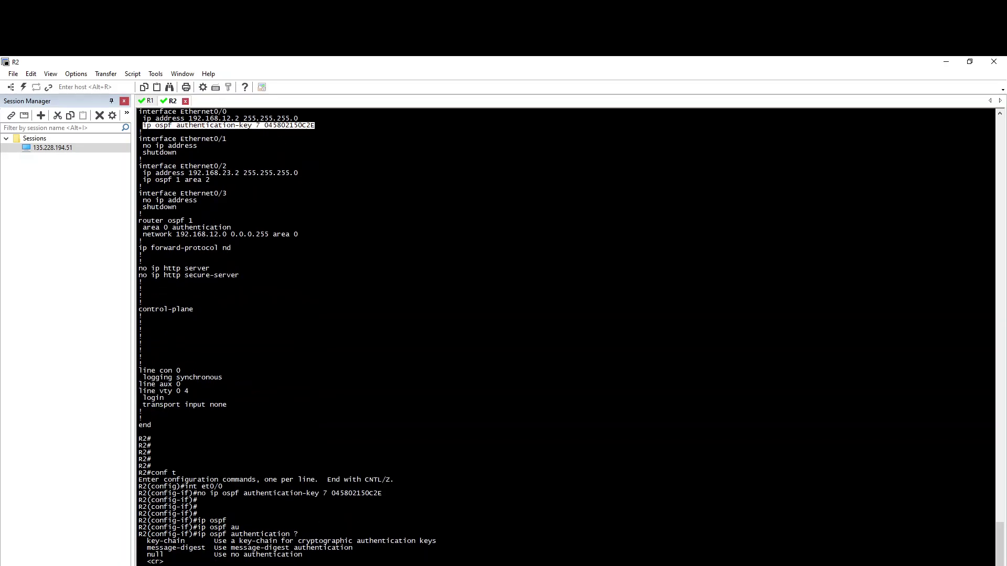
{"action": "type", "text": "md"}
{"action": "key", "text": "Tab"}
{"action": "key", "text": "BackSpace"}
{"action": "type", "text": "e"}
{"action": "key", "text": "Tab"}
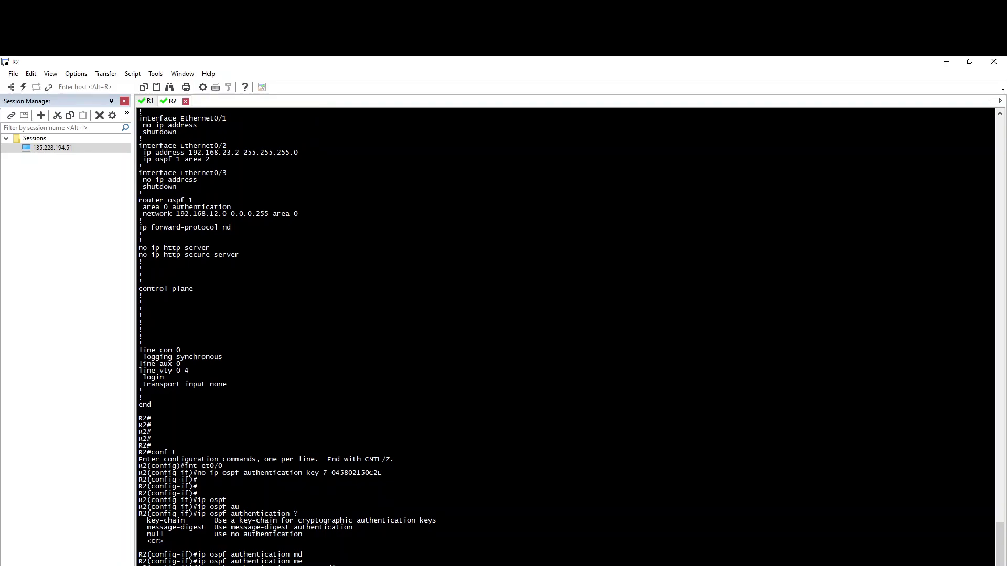
{"action": "key", "text": "Tab"}
{"action": "key", "text": "Return"}
Step: Begin the ip ospf message-digest-key 1 command, listing its md5 options
{"action": "type", "text": "ip ospf m"}
{"action": "key", "text": "Tab"}
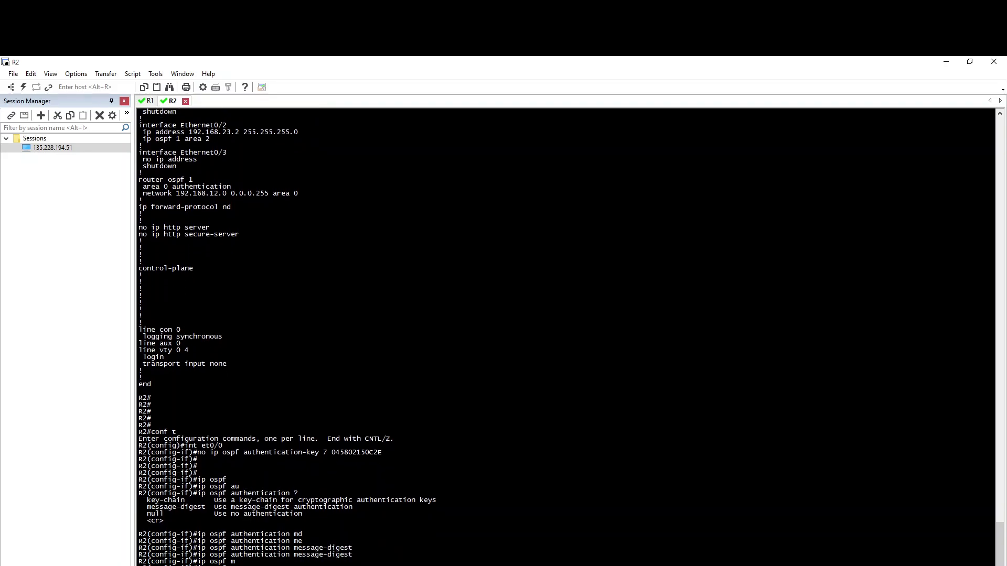
{"action": "type", "text": "e"}
{"action": "key", "text": "Tab"}
{"action": "key", "text": "Tab"}
{"action": "type", "text": "?1 ?"}
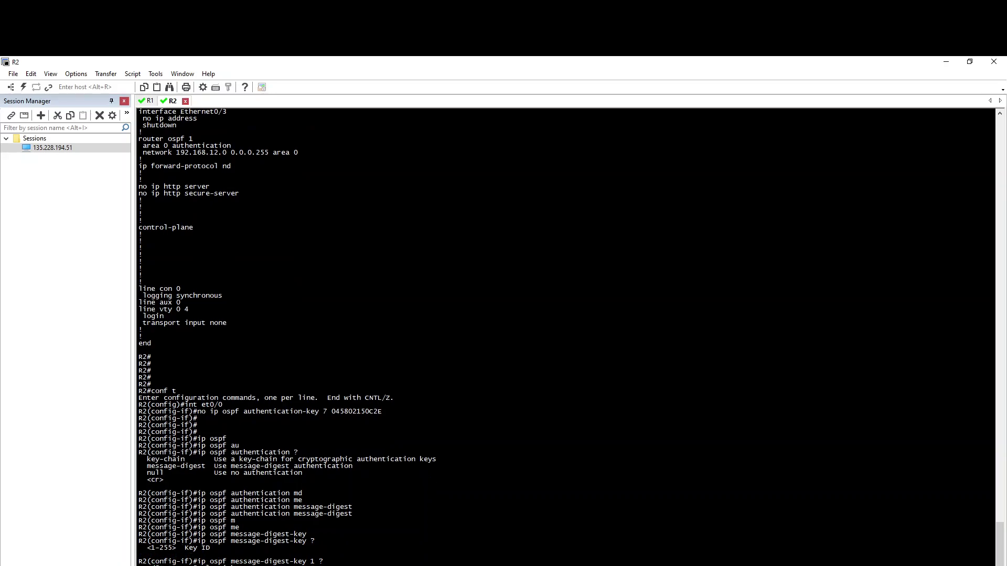
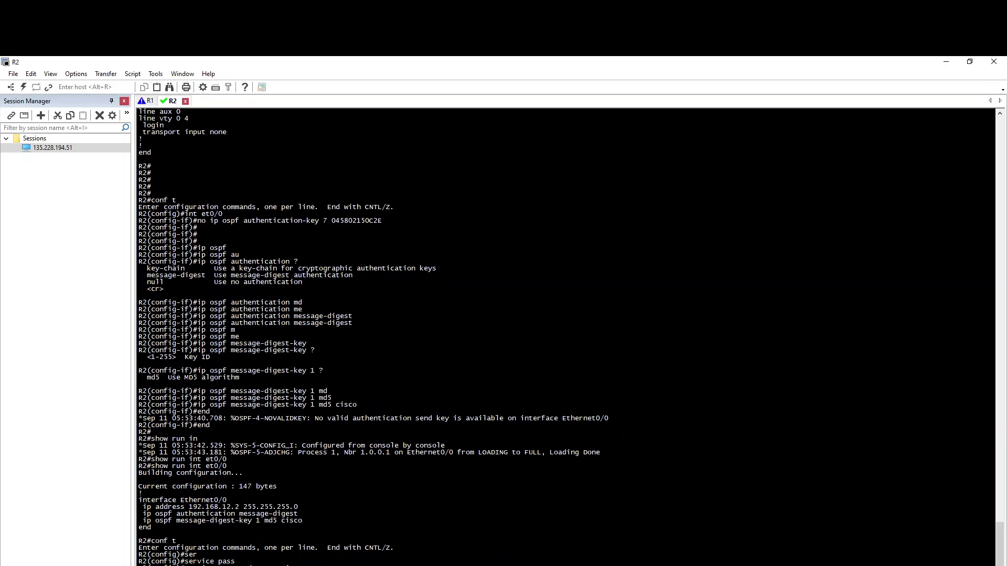
Step: Enable service password-encryption on R2 and exit configuration mode
{"action": "key", "text": "Return"}
{"action": "type", "text": "end"}
{"action": "key", "text": "Return"}
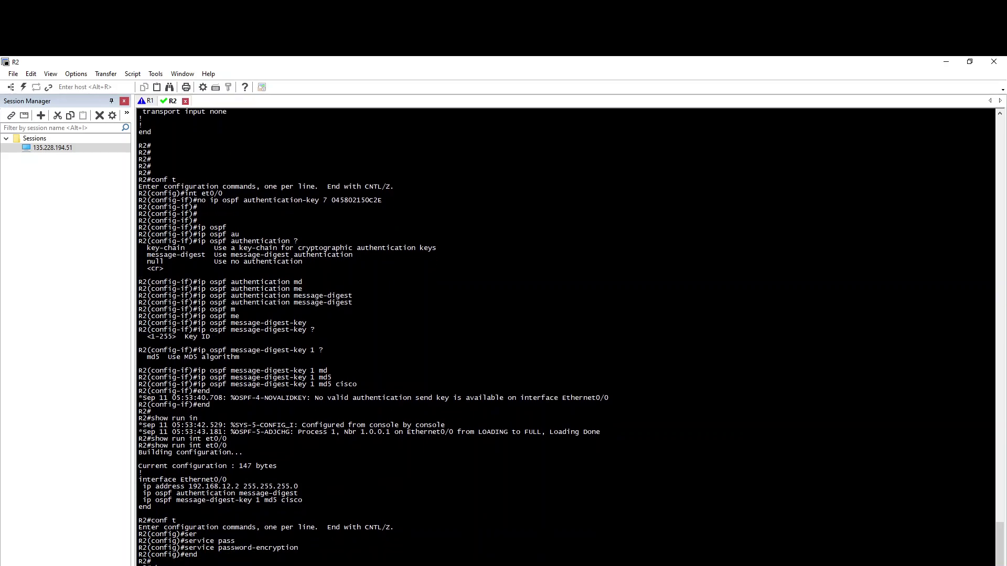
Step: Display Ethernet0/0's running config and compare the plain-text MD5 key with its type 7 encrypted form
{"action": "type", "text": "show run int et0/0"}
{"action": "key", "text": "Return"}
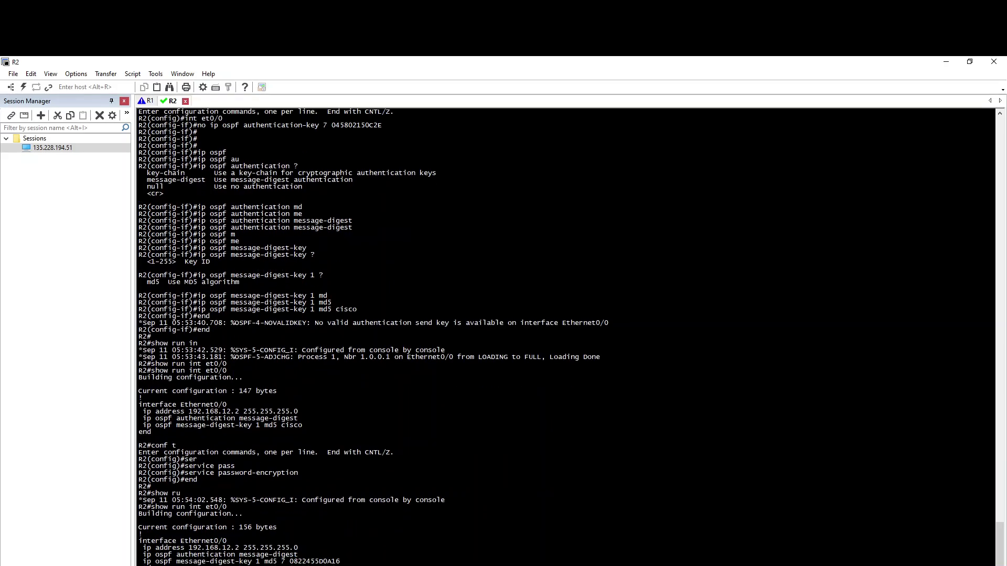
{"action": "left_click_drag", "start_coordinate": [282, 426], "coordinate": [304, 426]}
{"action": "mouse_move", "coordinate": [341, 562]}
{"action": "left_mouse_down"}
{"action": "mouse_move", "coordinate": [289, 562]}
{"action": "mouse_move", "coordinate": [341, 562]}
{"action": "left_mouse_up"}
{"action": "left_click", "coordinate": [352, 558]}
{"action": "key", "text": "Return"}
{"action": "key", "text": "Return"}
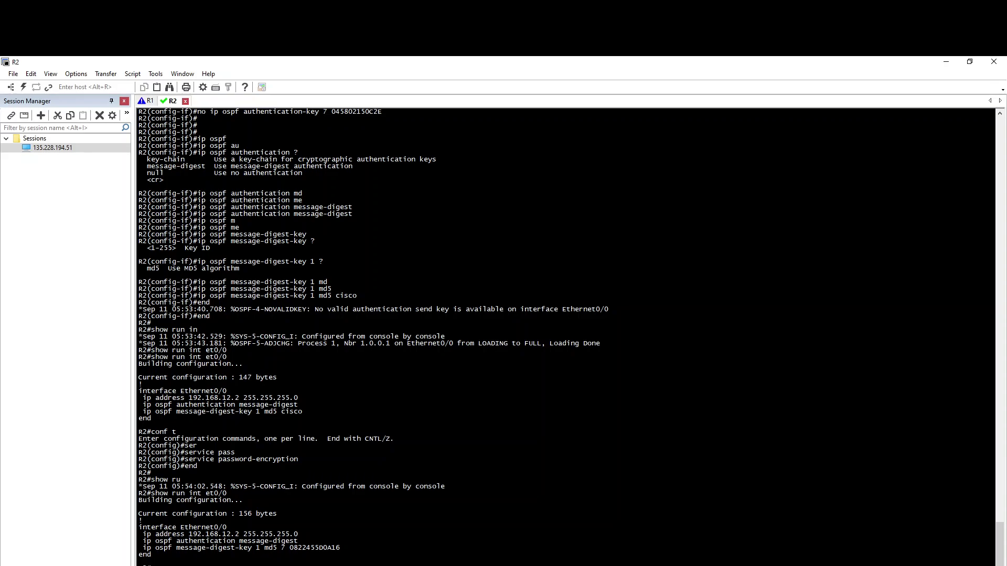
Step: Run 'show ip ospf interface' on R2 to list its OSPF interface details
{"action": "key", "text": "Return"}
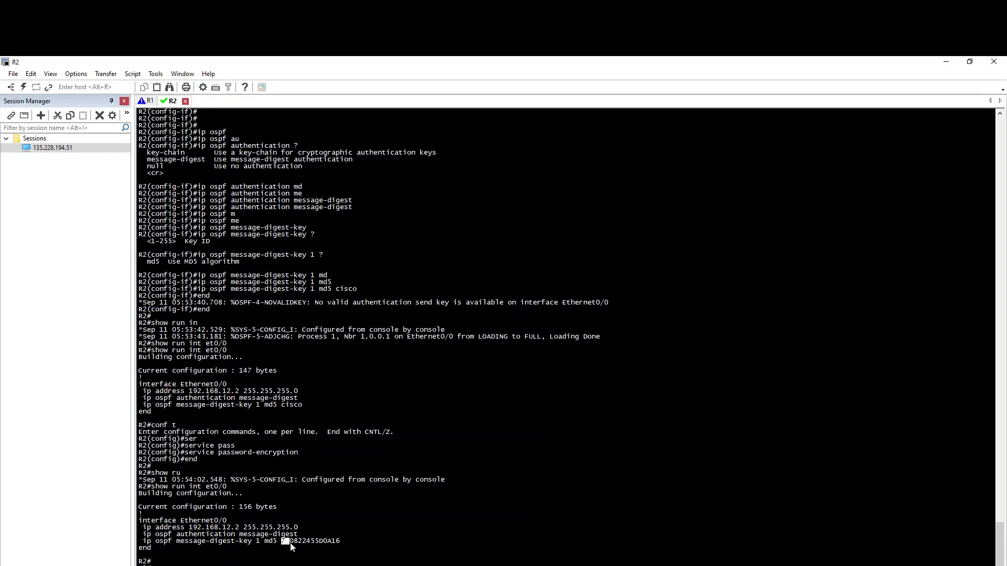
{"action": "key", "text": "Return"}
{"action": "key", "text": "Return"}
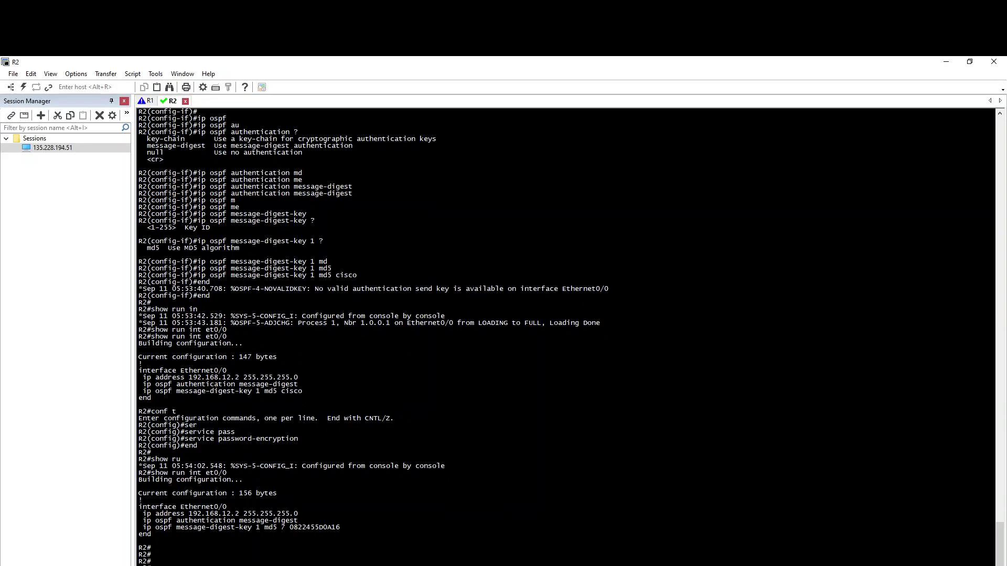
{"action": "type", "text": "show ip ospf int"}
{"action": "key", "text": "Tab"}
{"action": "key", "text": "Return"}
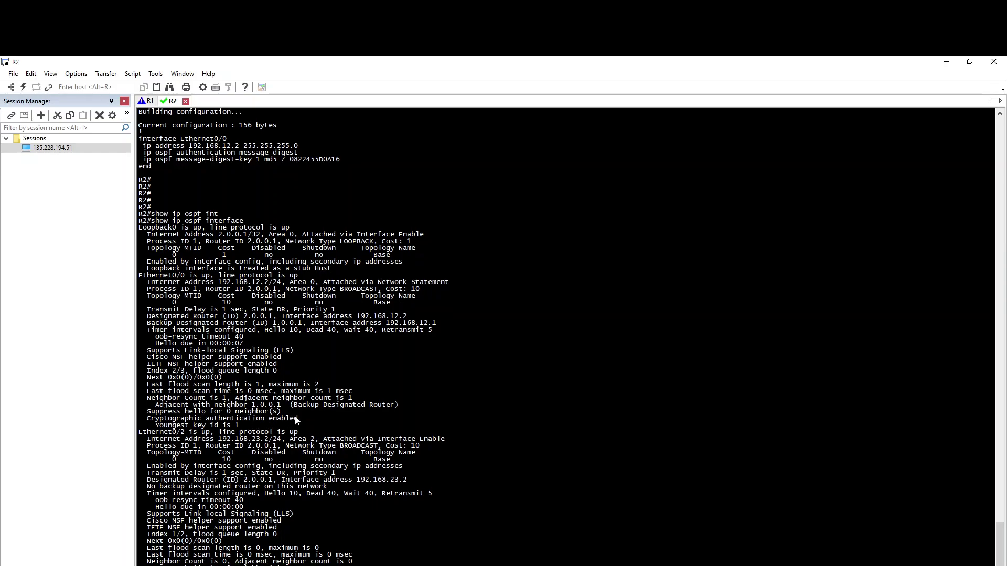
Step: Highlight 'Cryptographic authentication enabled' and 'Youngest key id is 1', then bring up R1's session prompt
{"action": "left_click_drag", "start_coordinate": [299, 419], "coordinate": [148, 420]}
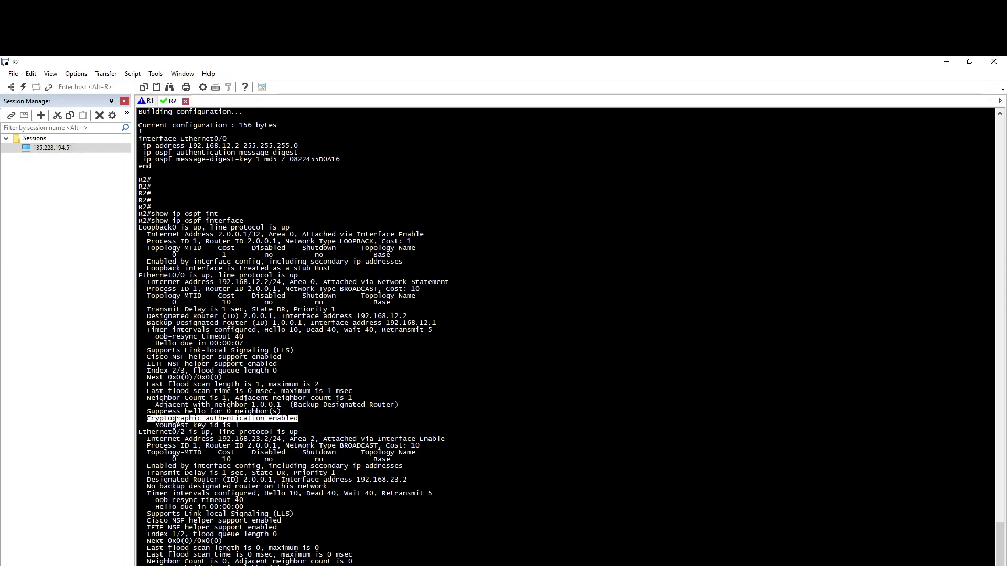
{"action": "left_click_drag", "start_coordinate": [240, 428], "coordinate": [130, 421]}
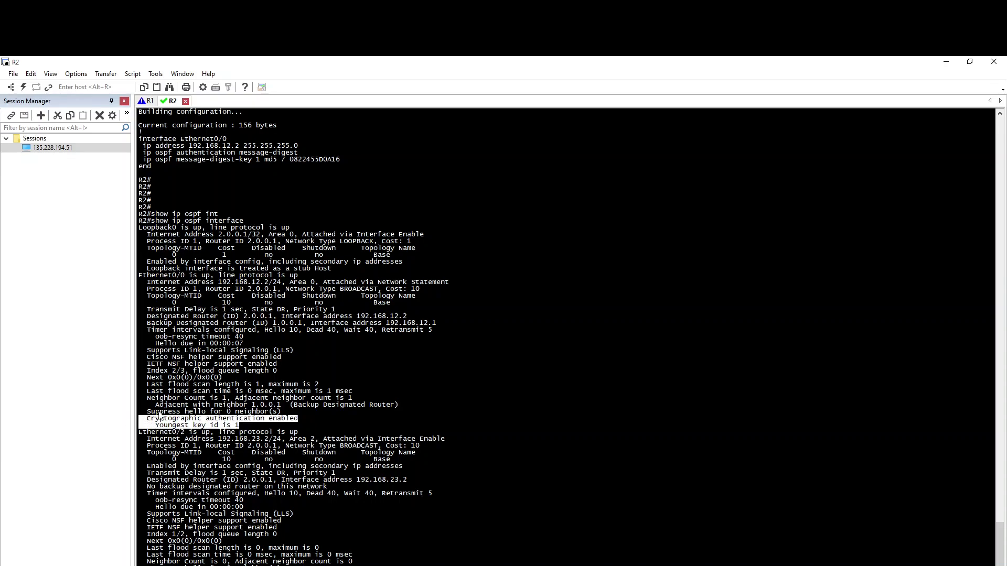
{"action": "left_click", "coordinate": [159, 417]}
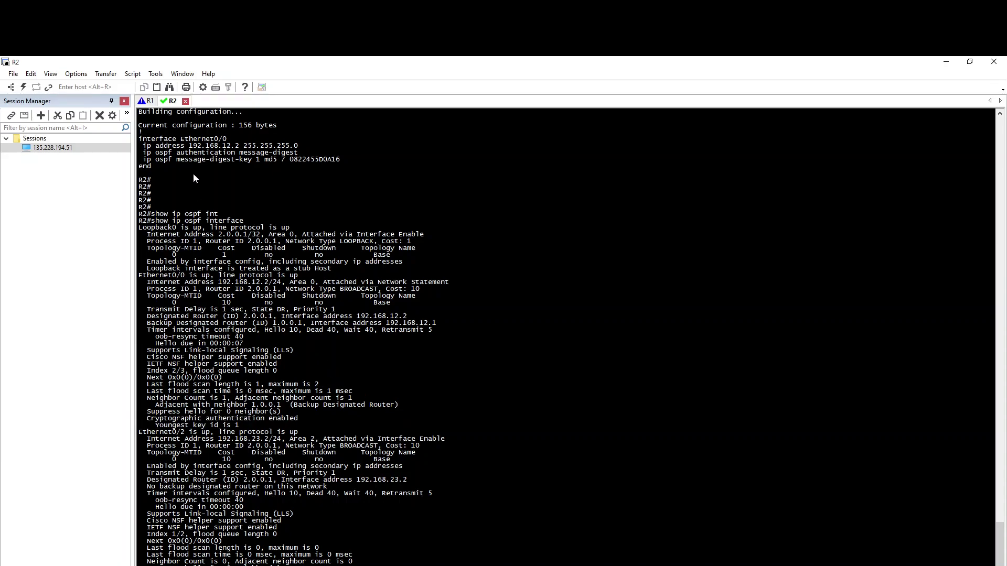
{"action": "left_click", "coordinate": [148, 101]}
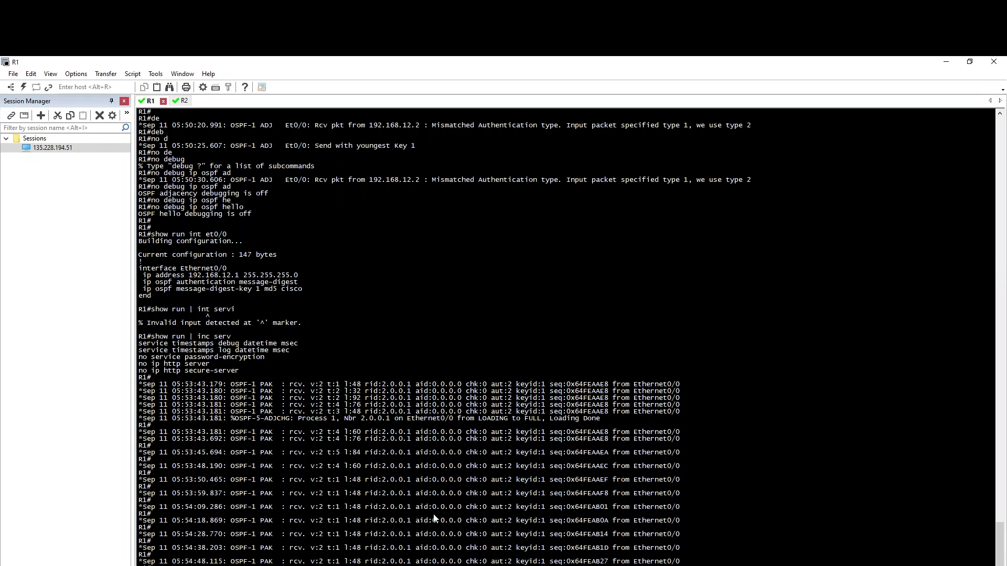
{"action": "key", "text": "Return"}
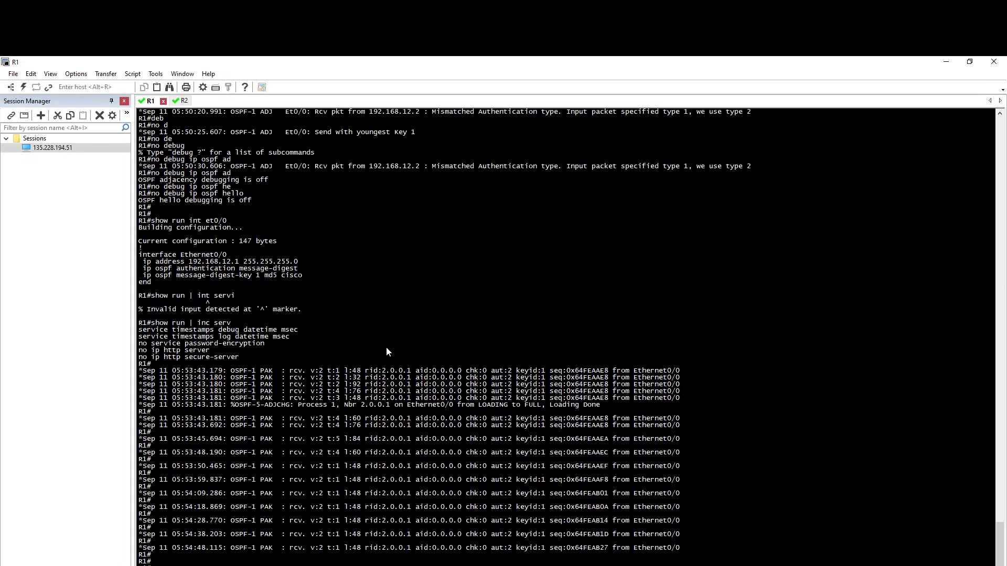